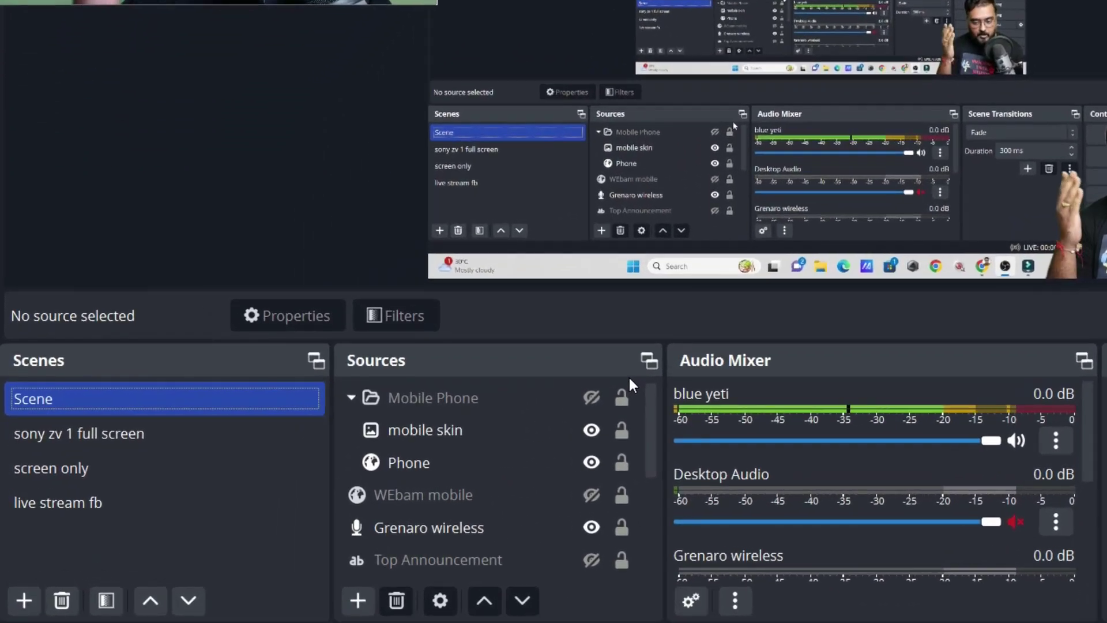
Add a new scene named "youtube live screen"
click(24, 601)
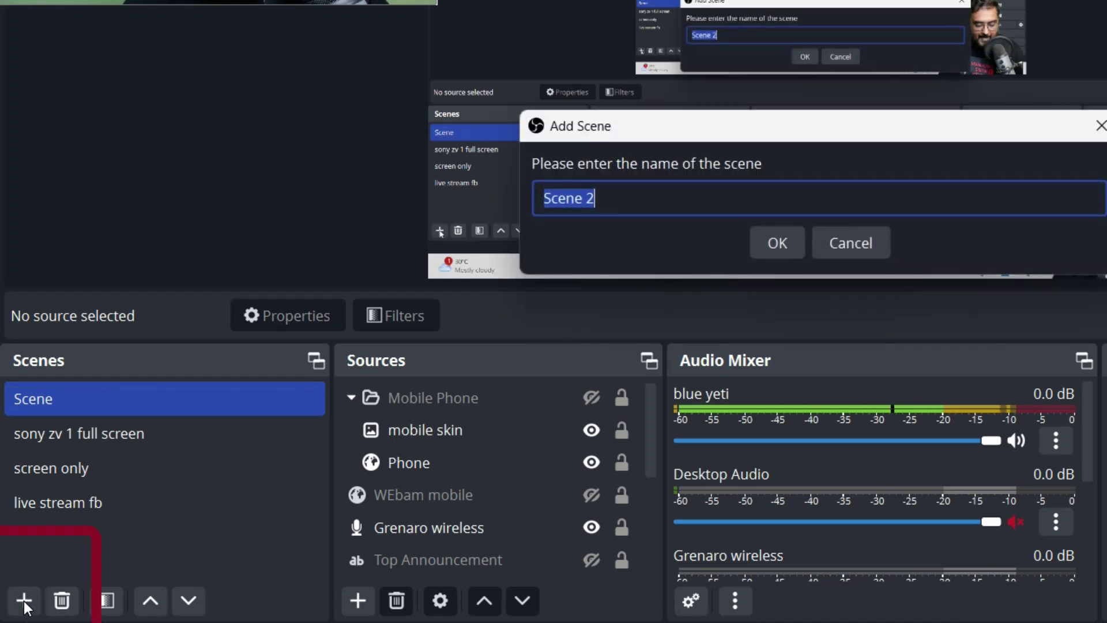
text(youtube li)
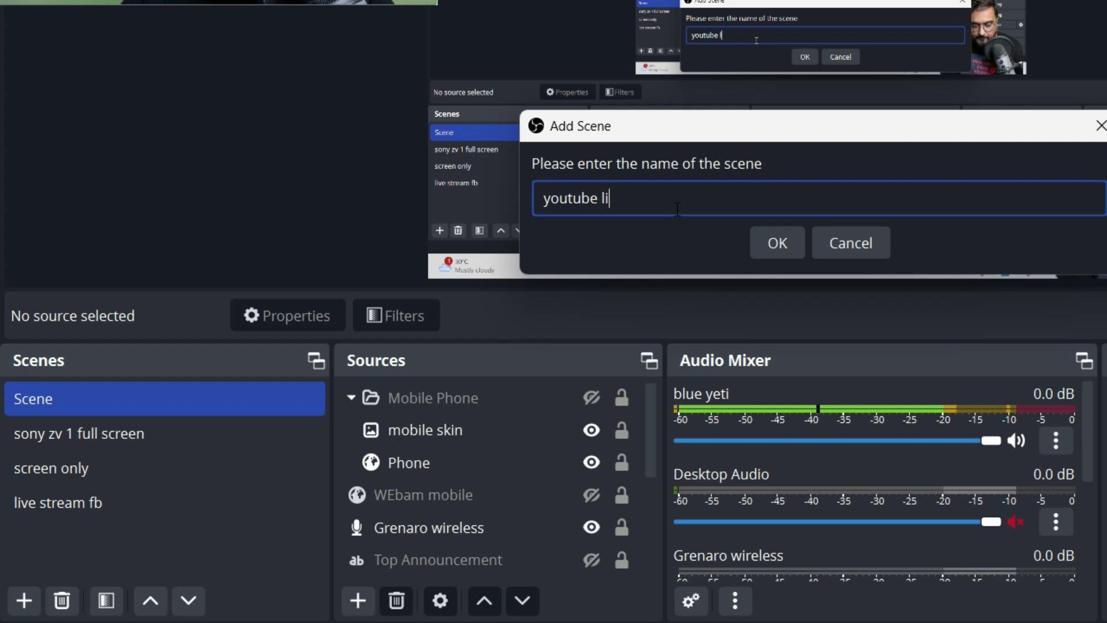
text(ve screen)
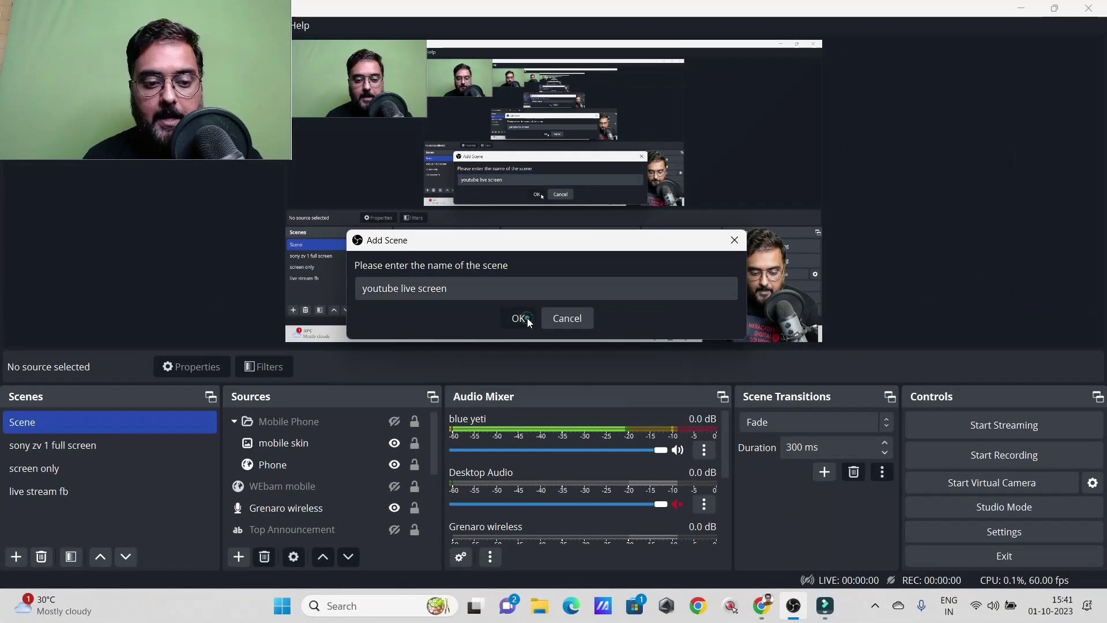
click(519, 319)
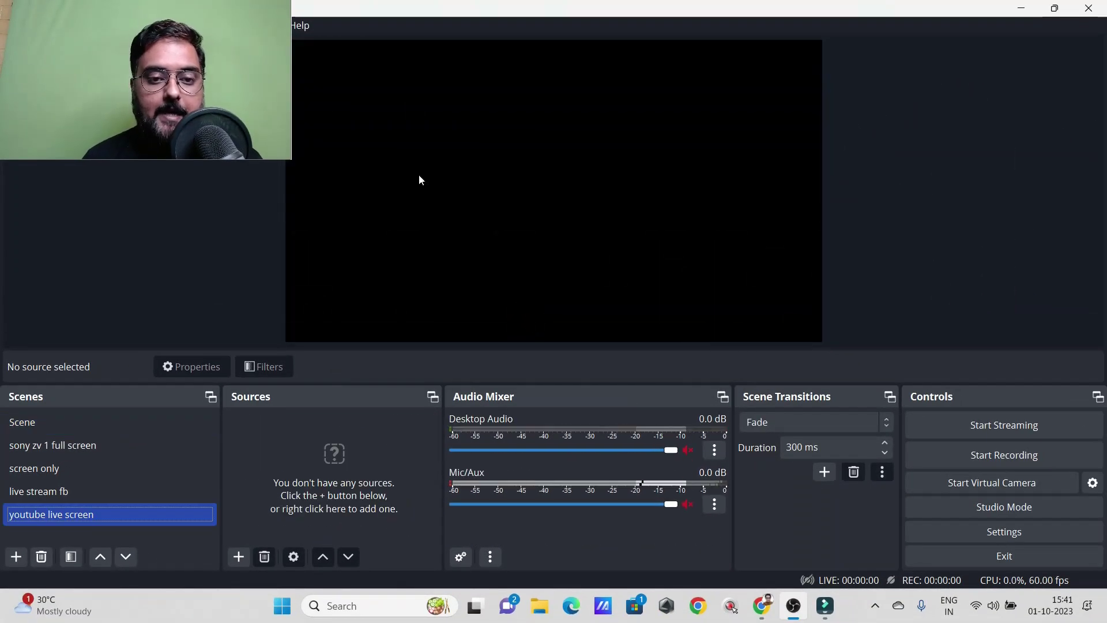
Add the existing blue yeti microphone to the youtube live screen scene as an Audio Input Capture source
click(240, 557)
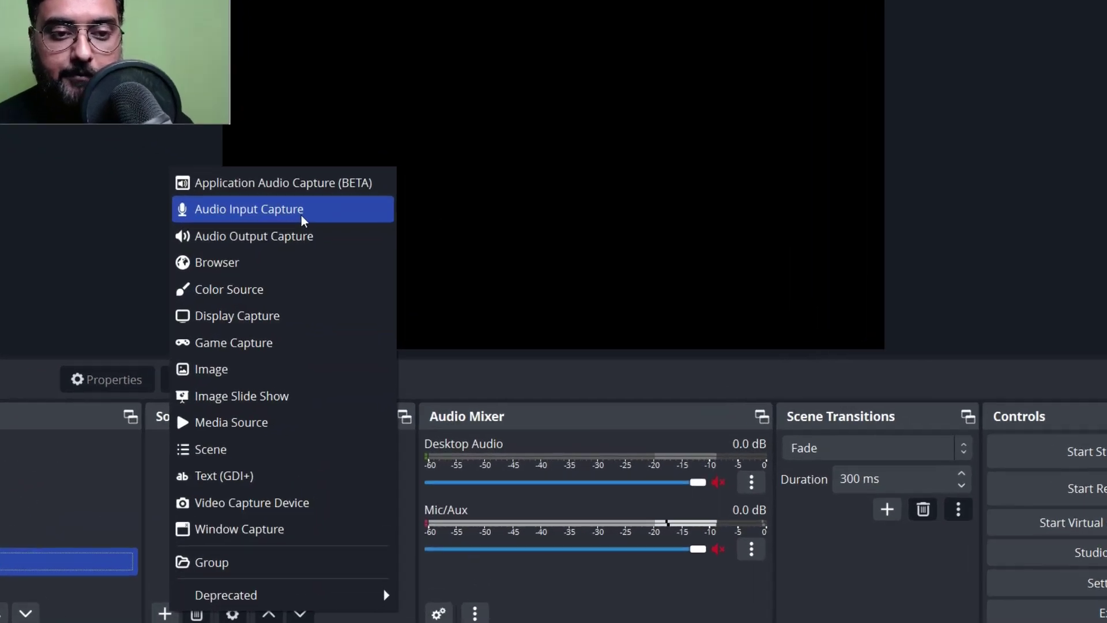
click(346, 228)
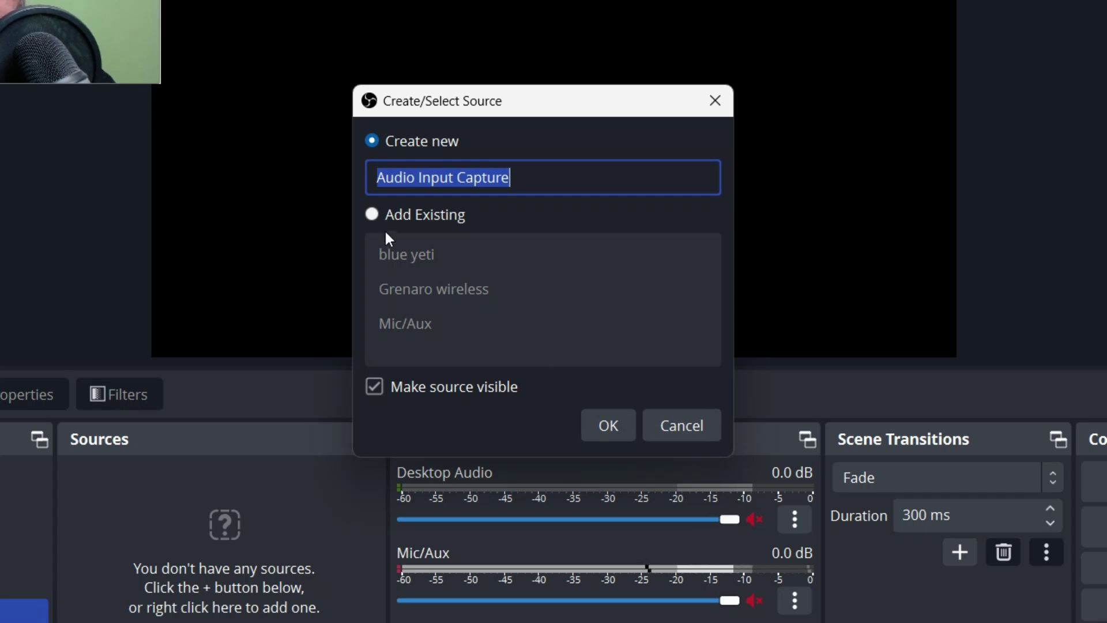
click(372, 215)
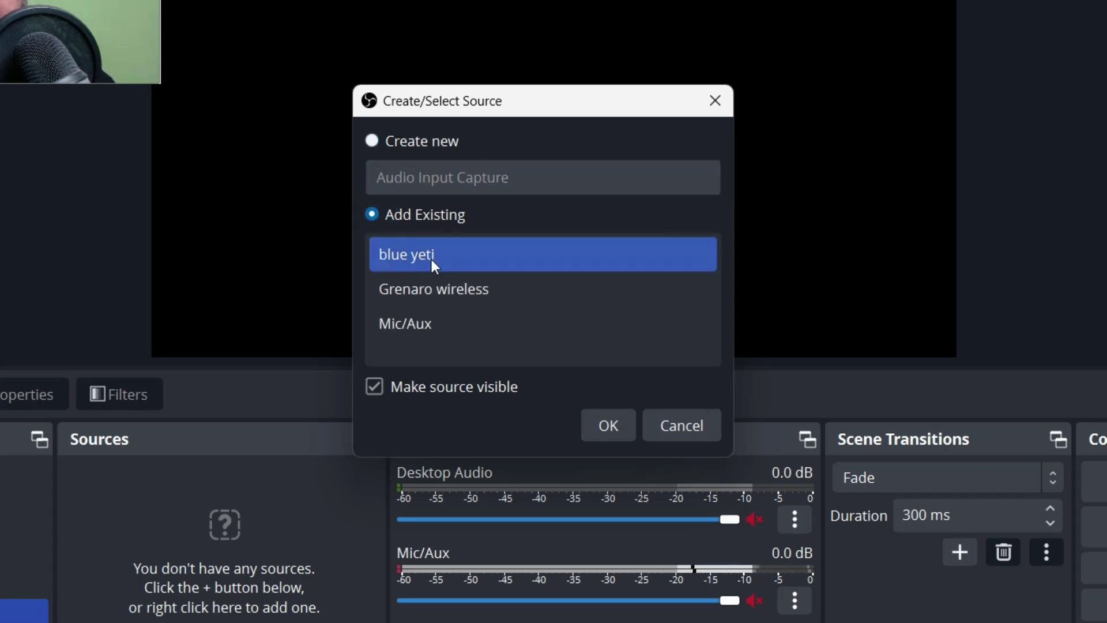
click(431, 260)
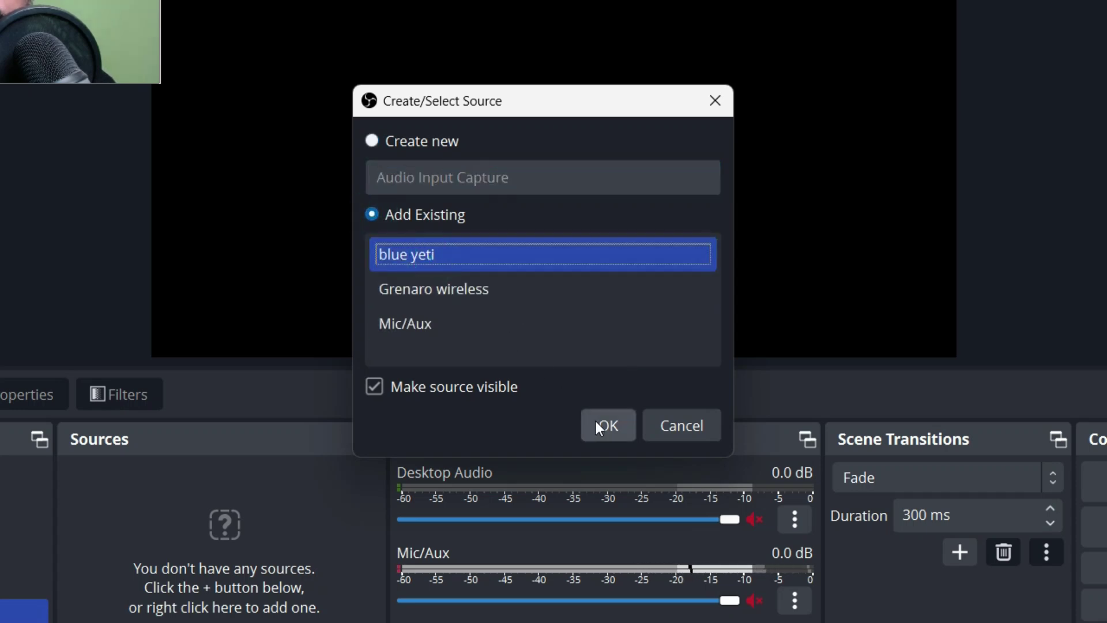
click(373, 141)
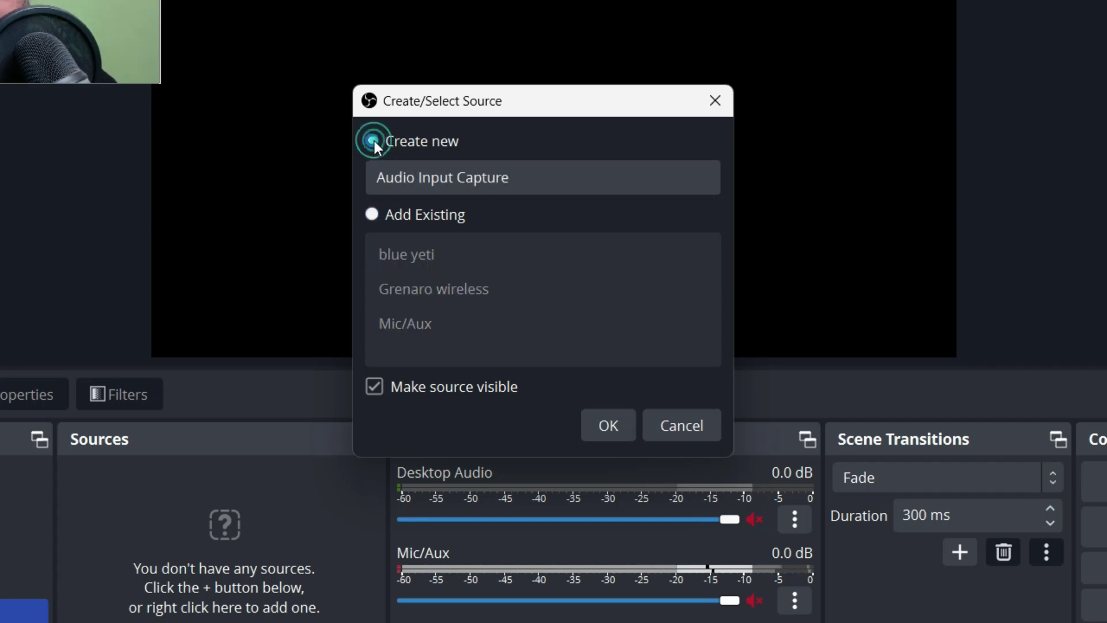
click(379, 215)
click(404, 252)
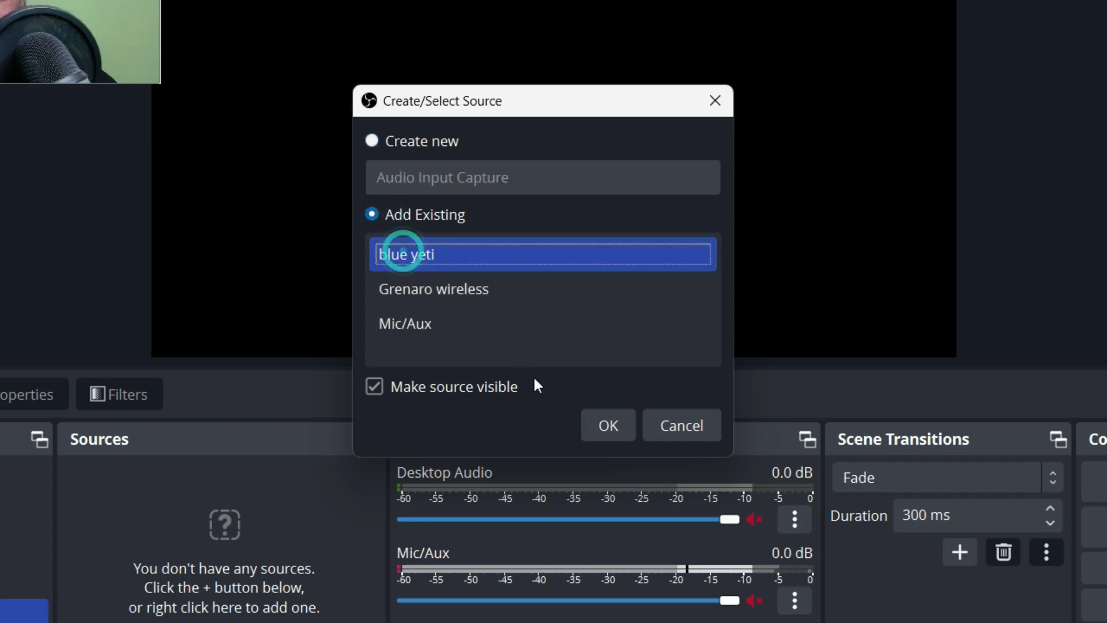
click(601, 423)
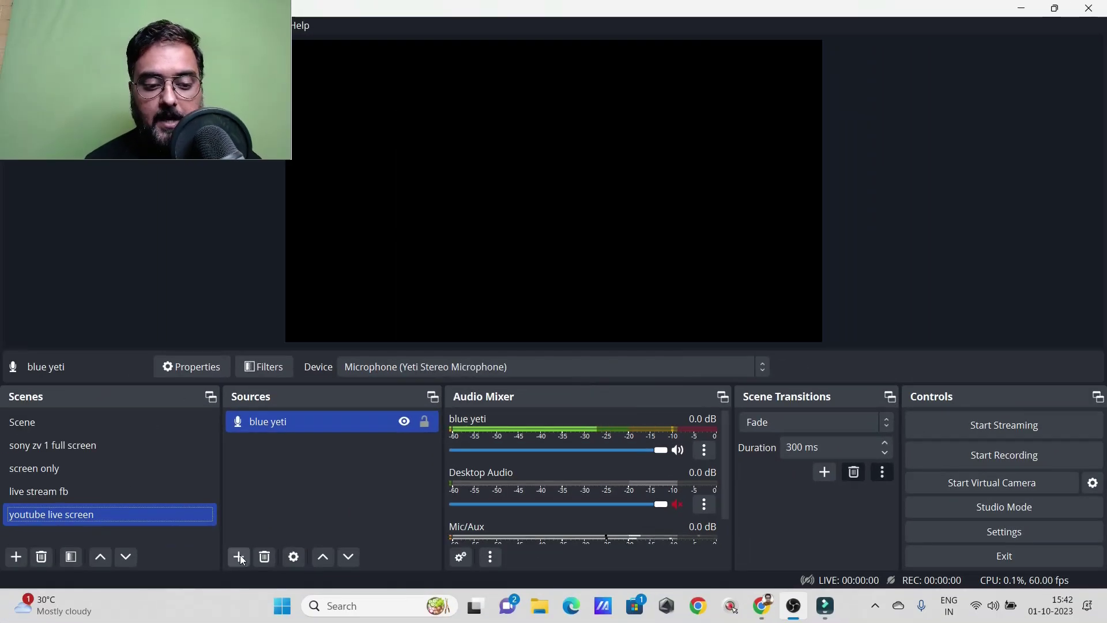
Add the existing "screen" source to the youtube live screen scene as a Display Capture
click(239, 557)
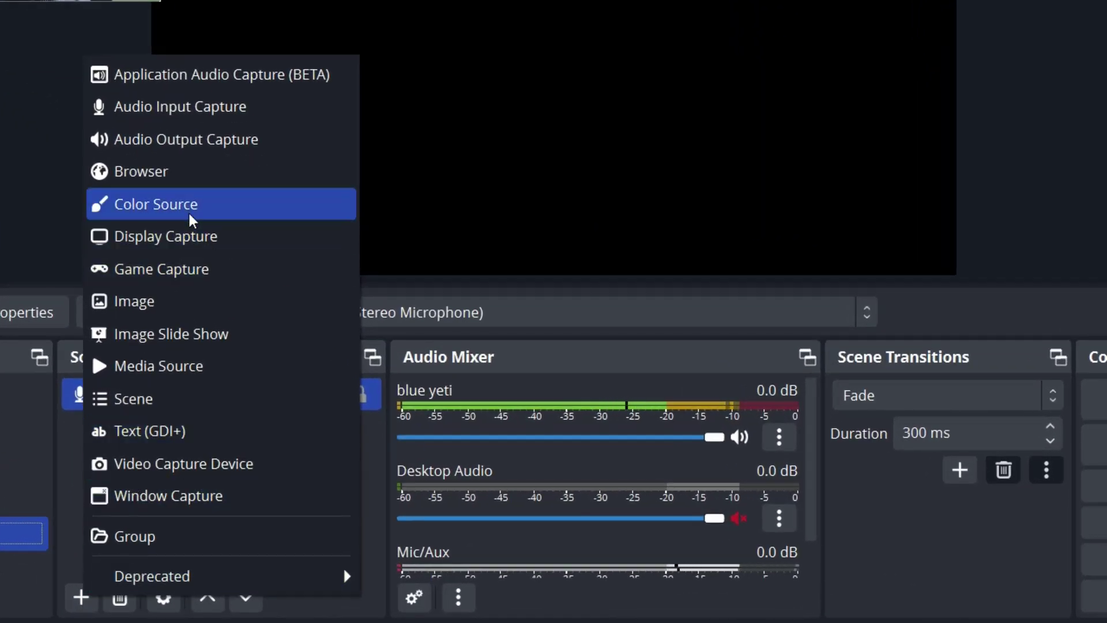
click(196, 237)
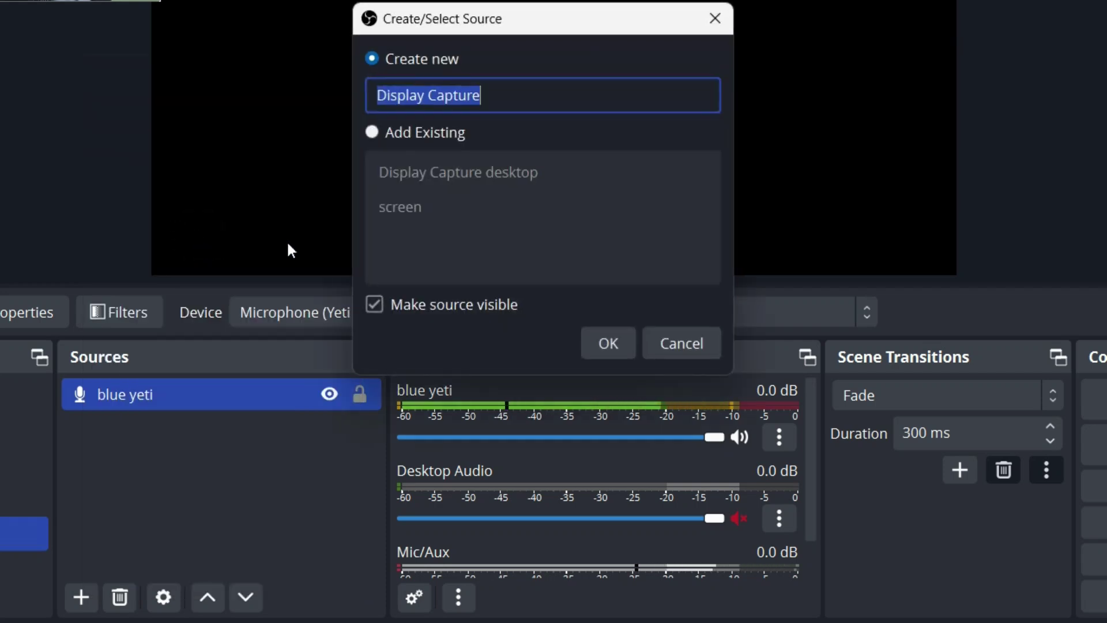
click(375, 133)
click(398, 199)
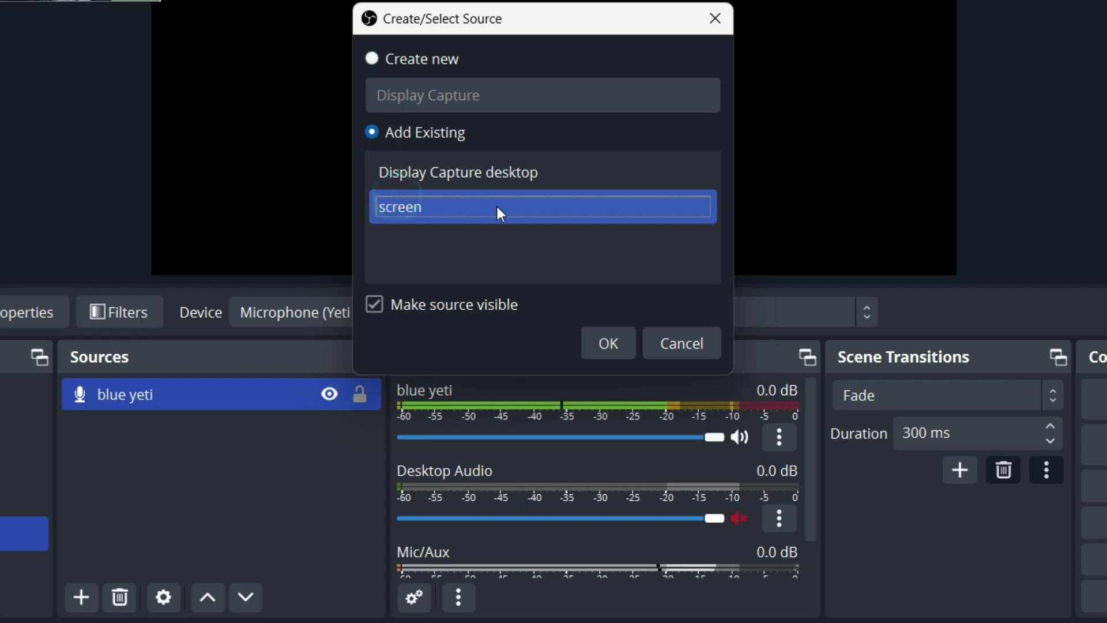
click(606, 345)
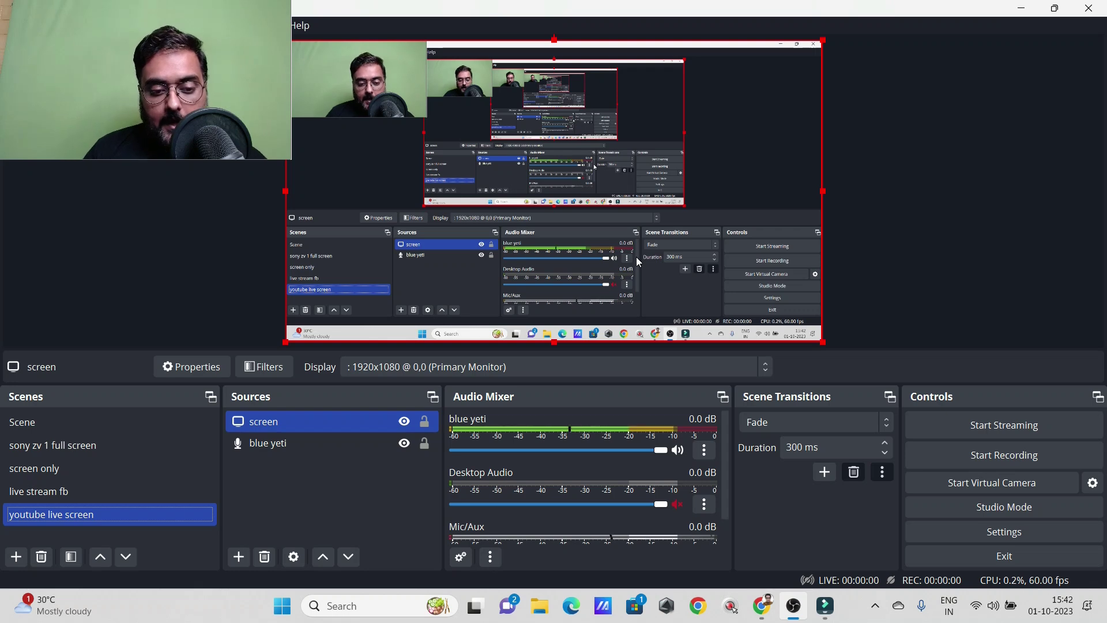
Deactivate the sony camera source in the scene named "Scene"
click(239, 557)
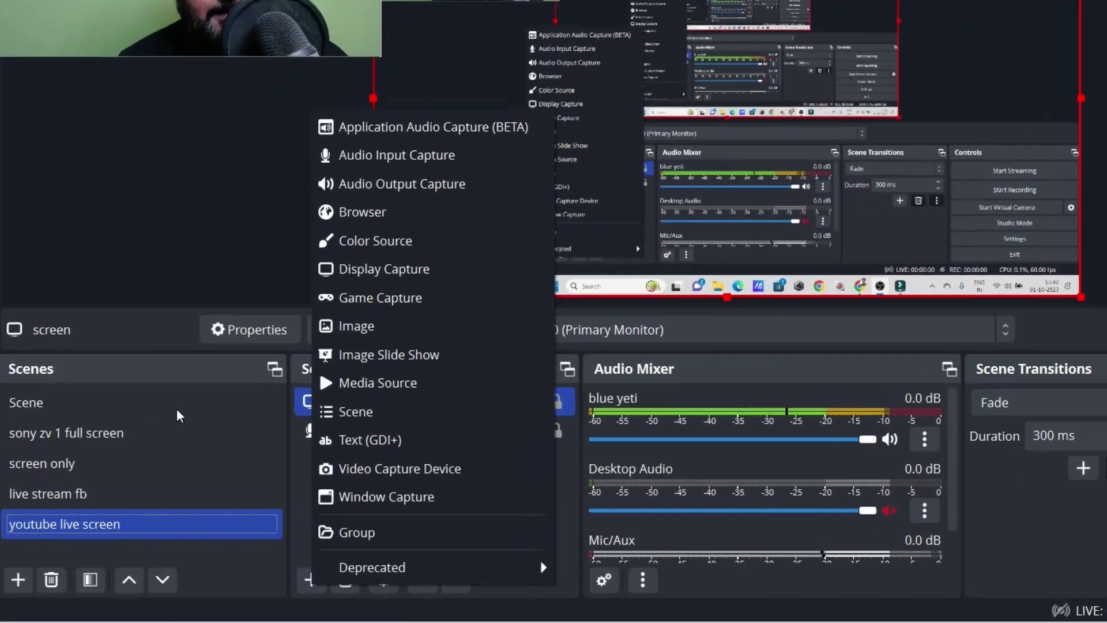
click(138, 427)
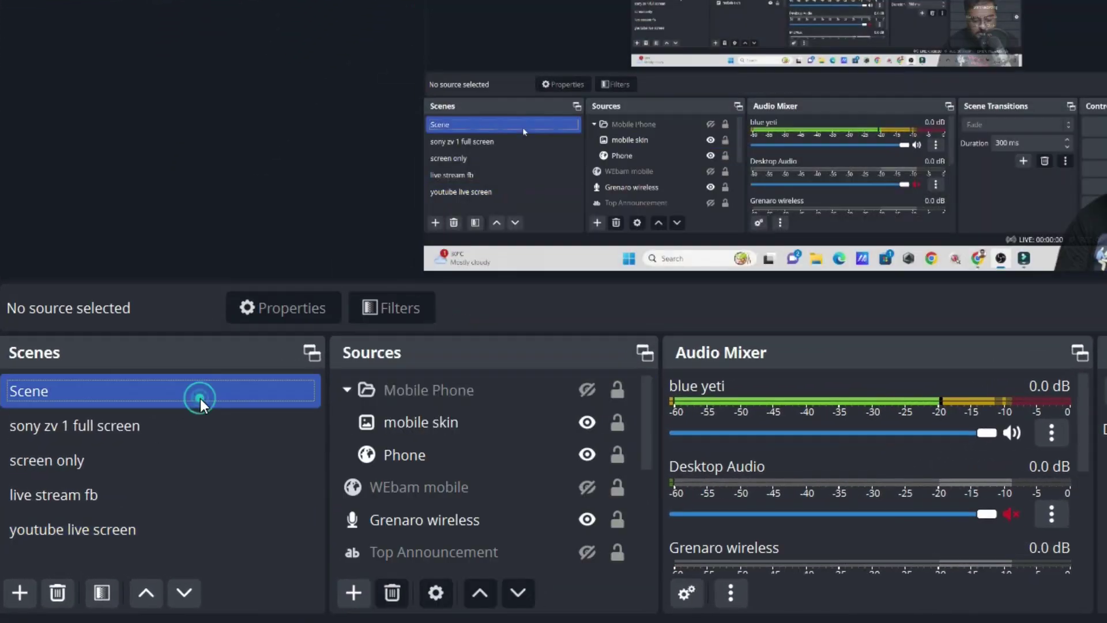
drag(646, 455, 648, 521)
click(509, 518)
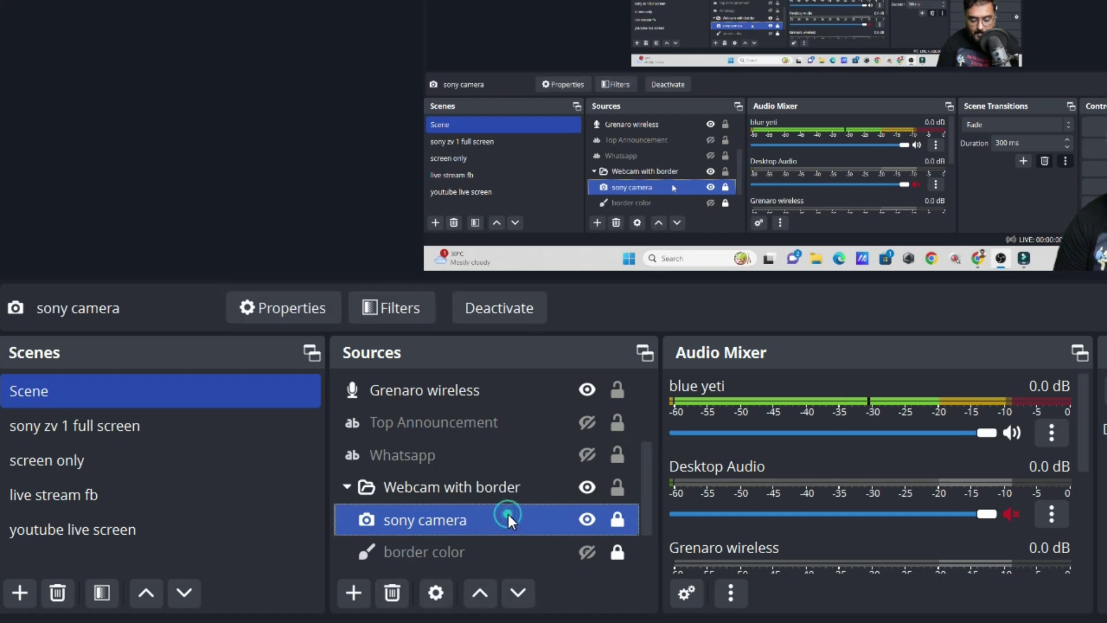
click(514, 310)
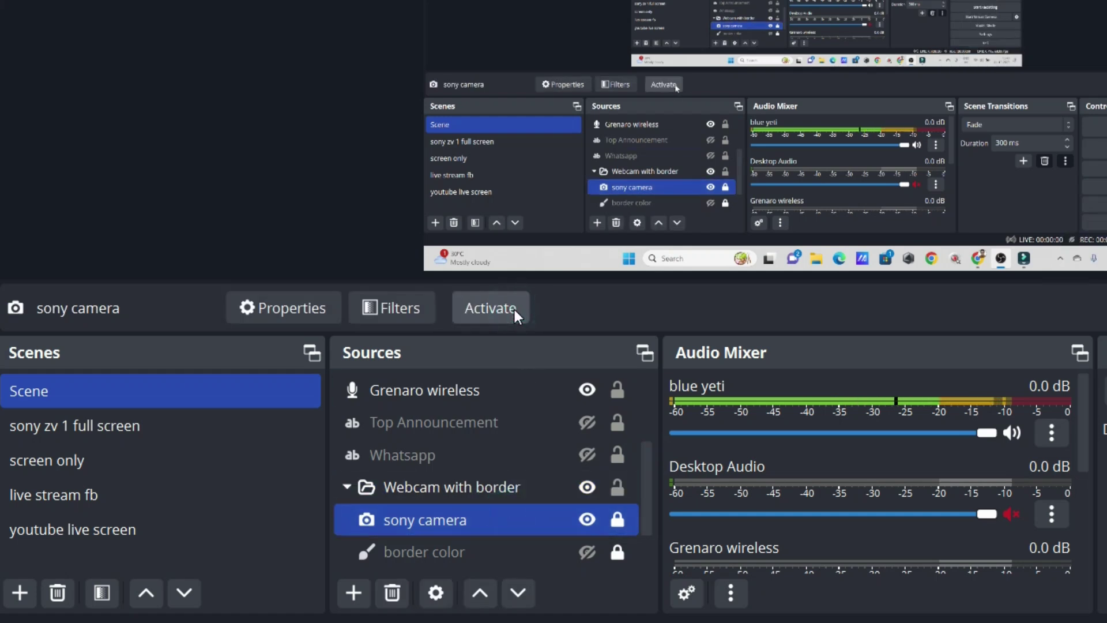
Add the existing sony zv1 Video Capture Device to the youtube live screen scene and activate the camera
click(176, 528)
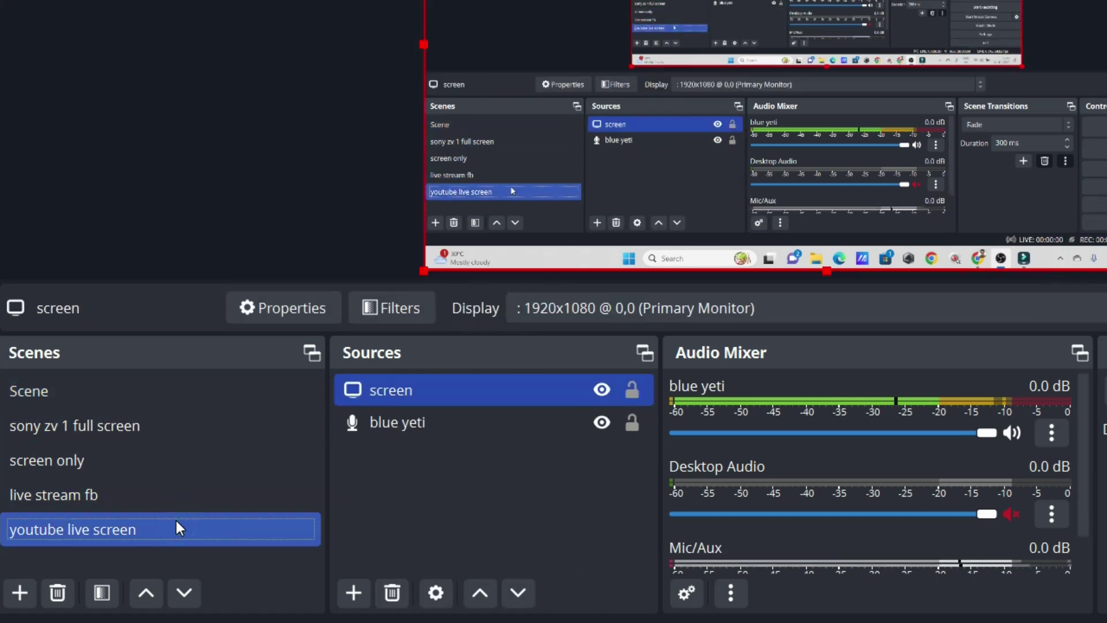
click(351, 593)
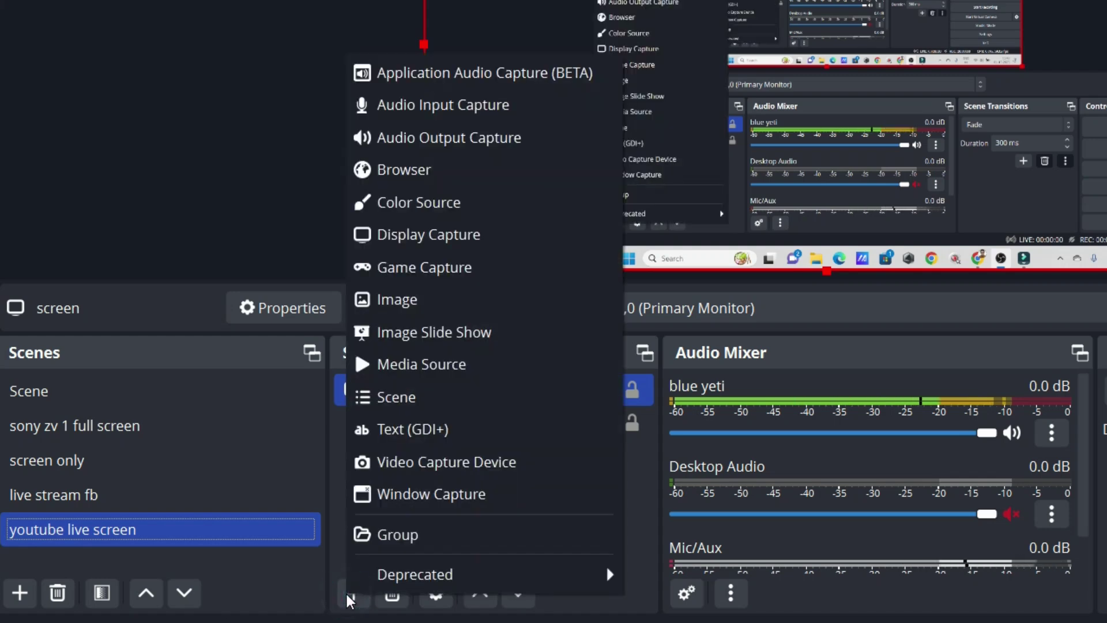
click(420, 463)
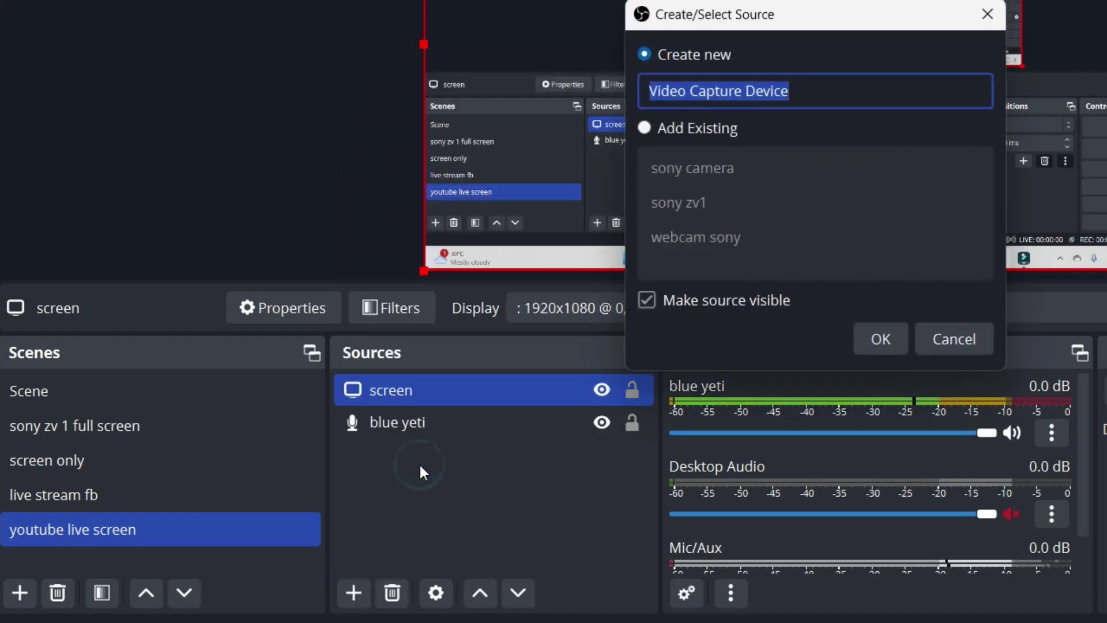
click(645, 129)
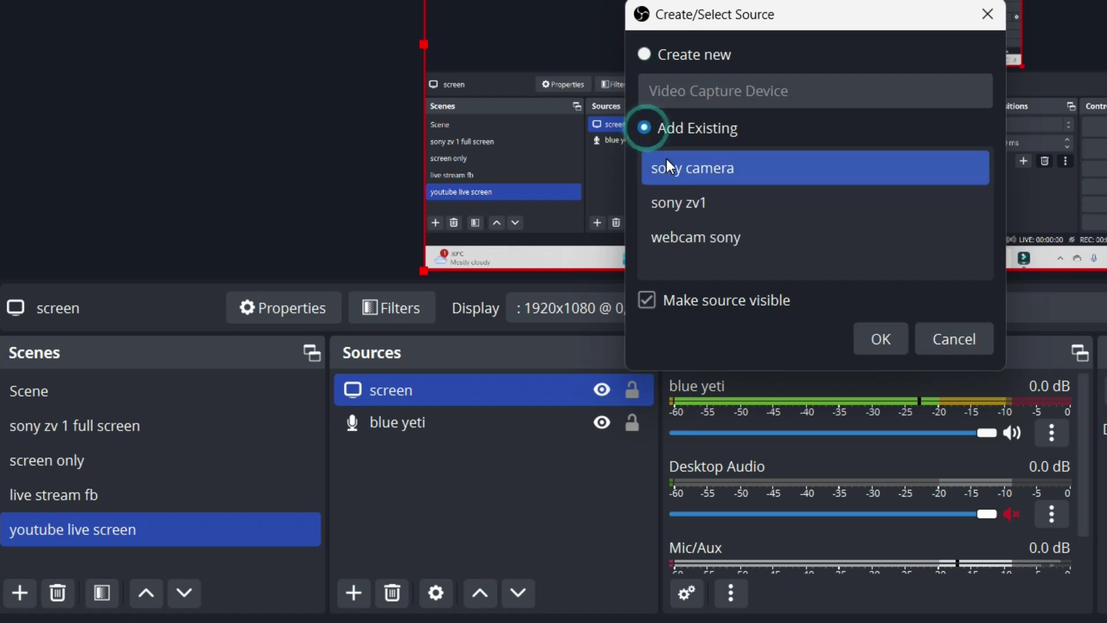
click(676, 195)
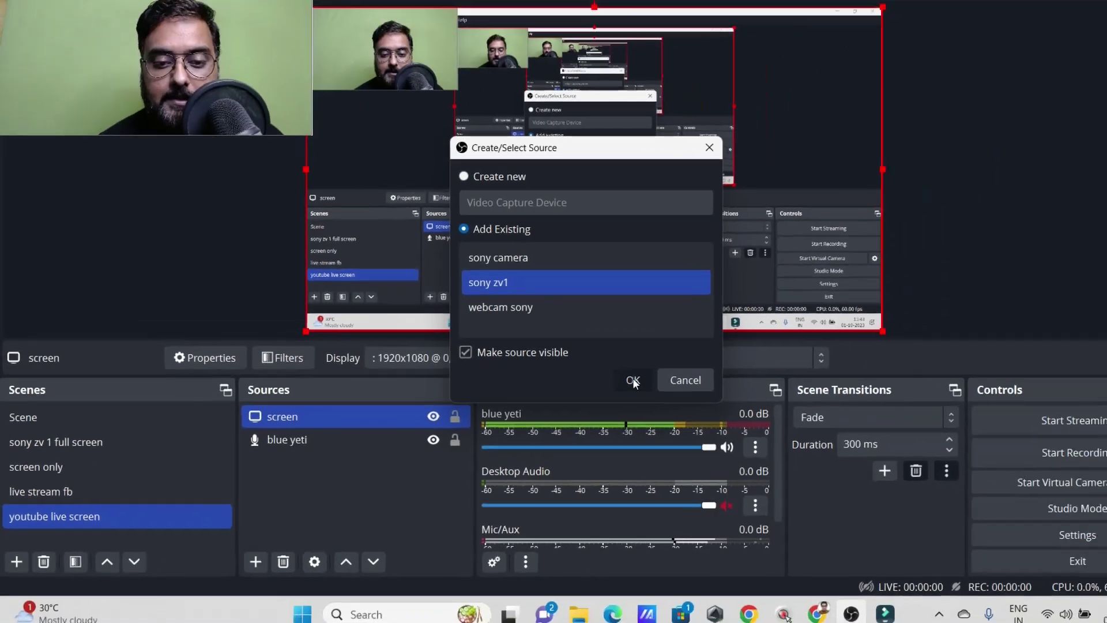
click(878, 339)
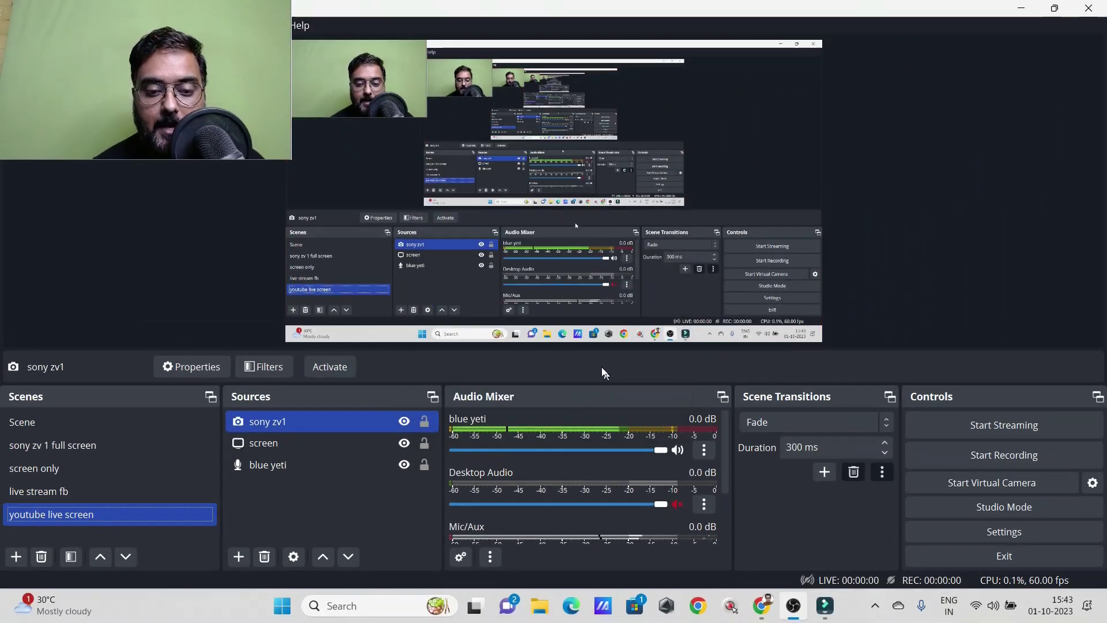
click(348, 426)
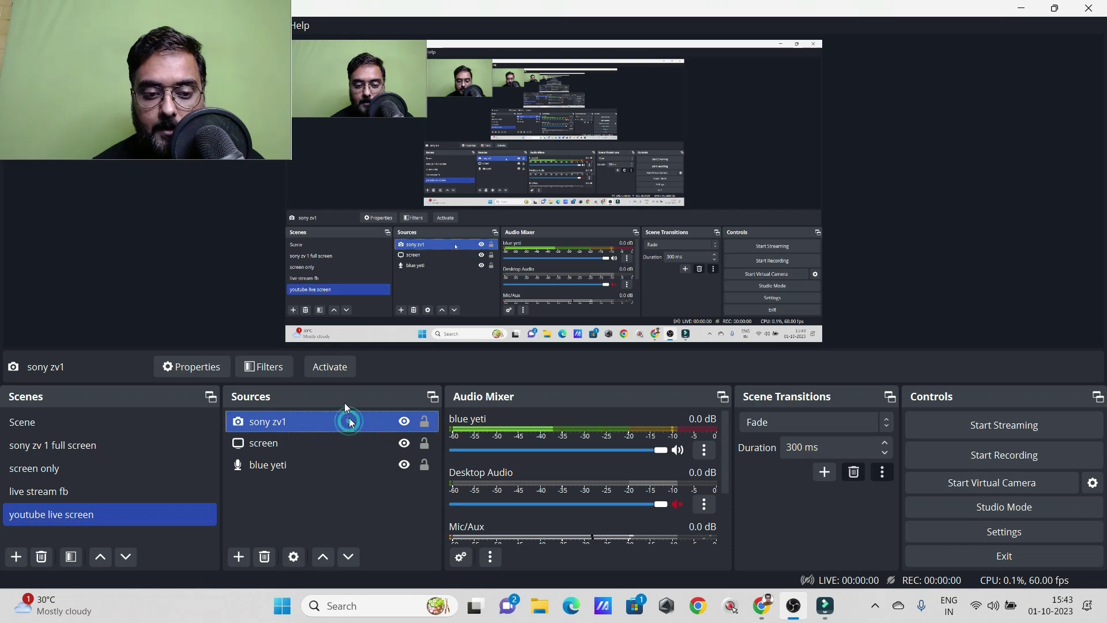
click(332, 367)
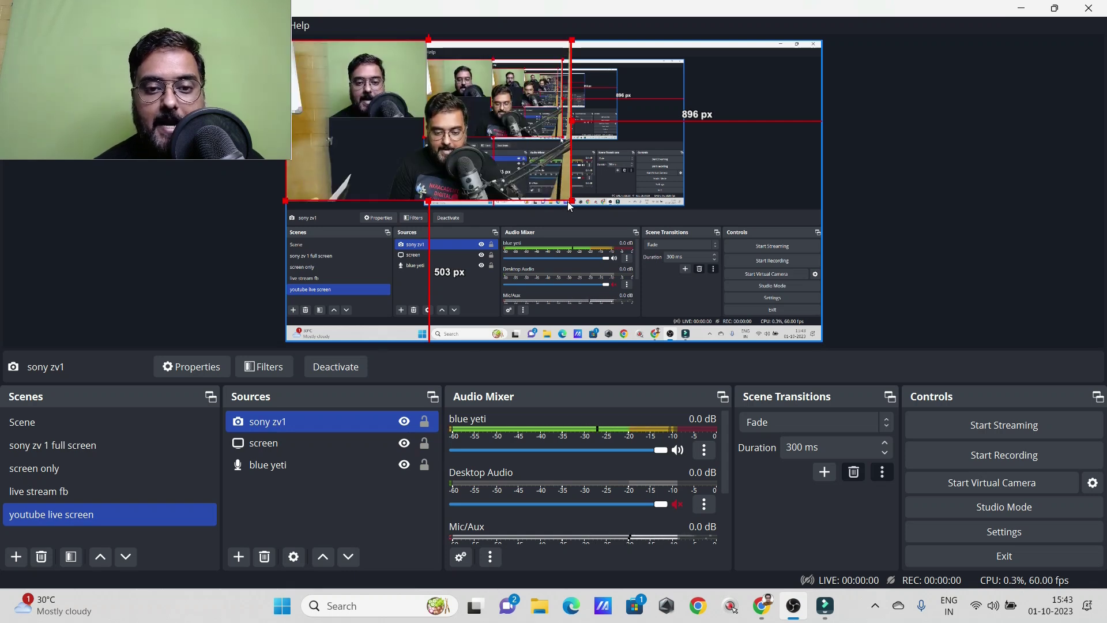
Place the sony zv1 image in the canvas's lower-right corner, cropped on three sides, about 1458 px from the left edge and 643 px from the top
drag(529, 178, 774, 315)
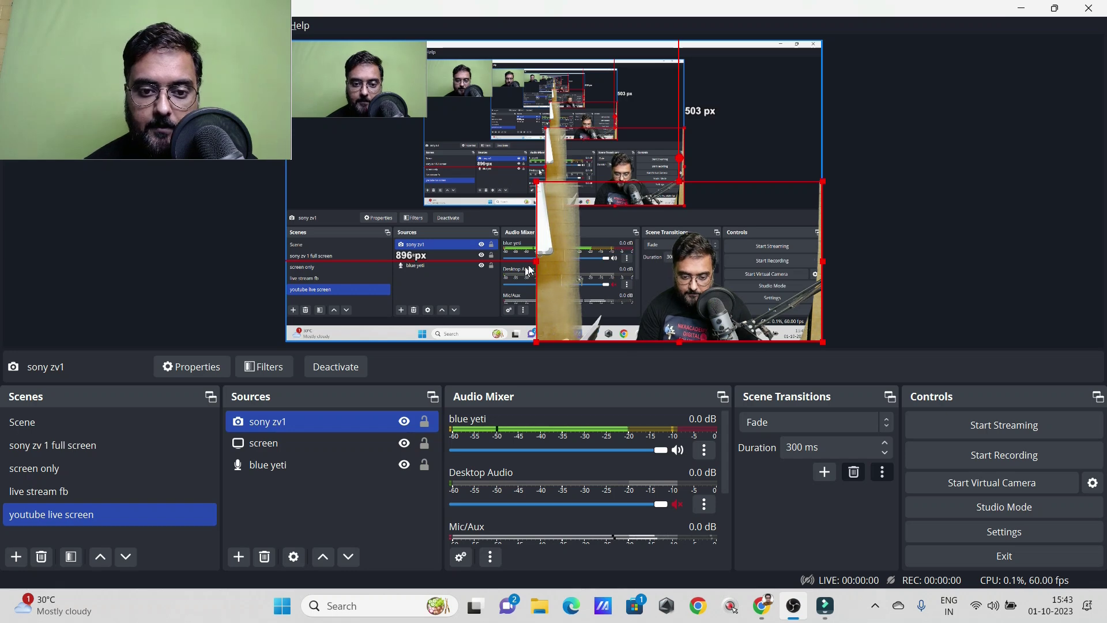
drag(534, 260, 632, 278)
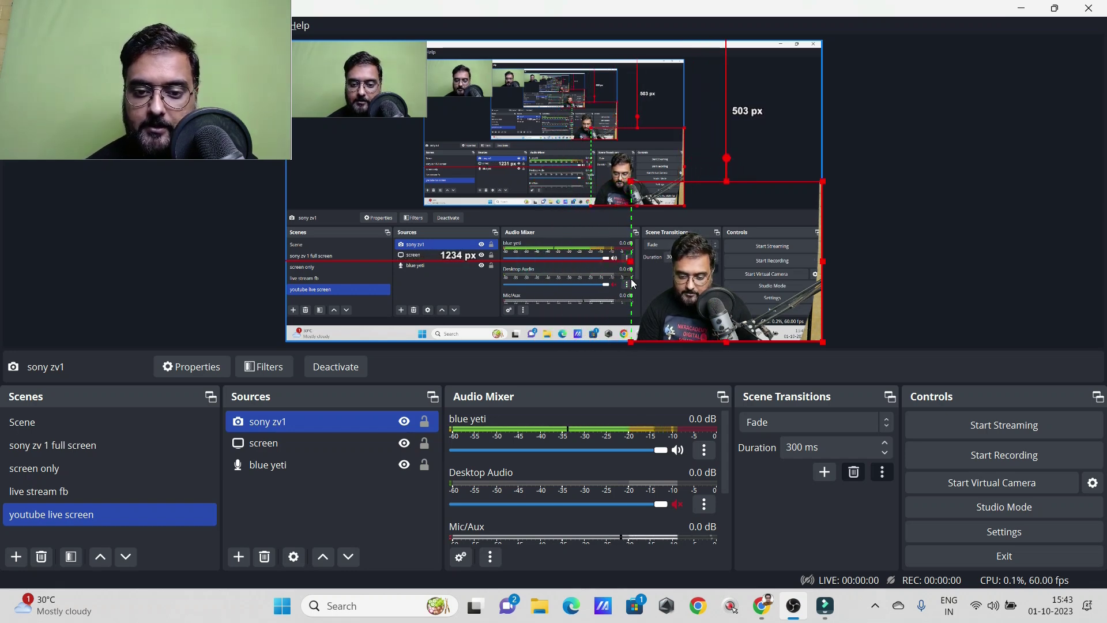
drag(823, 261, 776, 260)
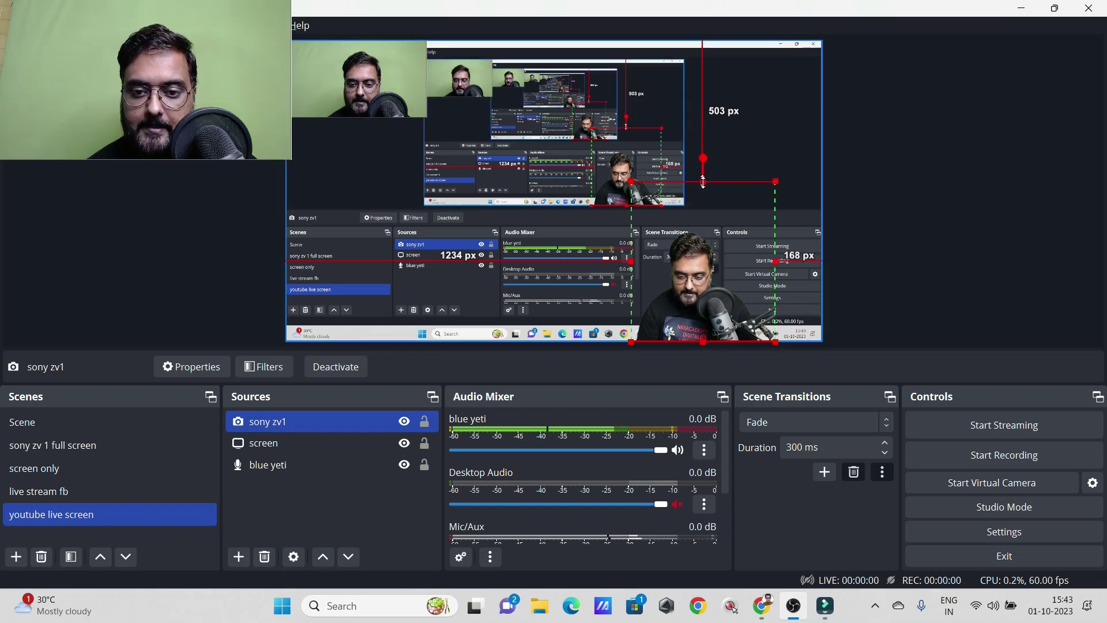
drag(704, 183, 705, 221)
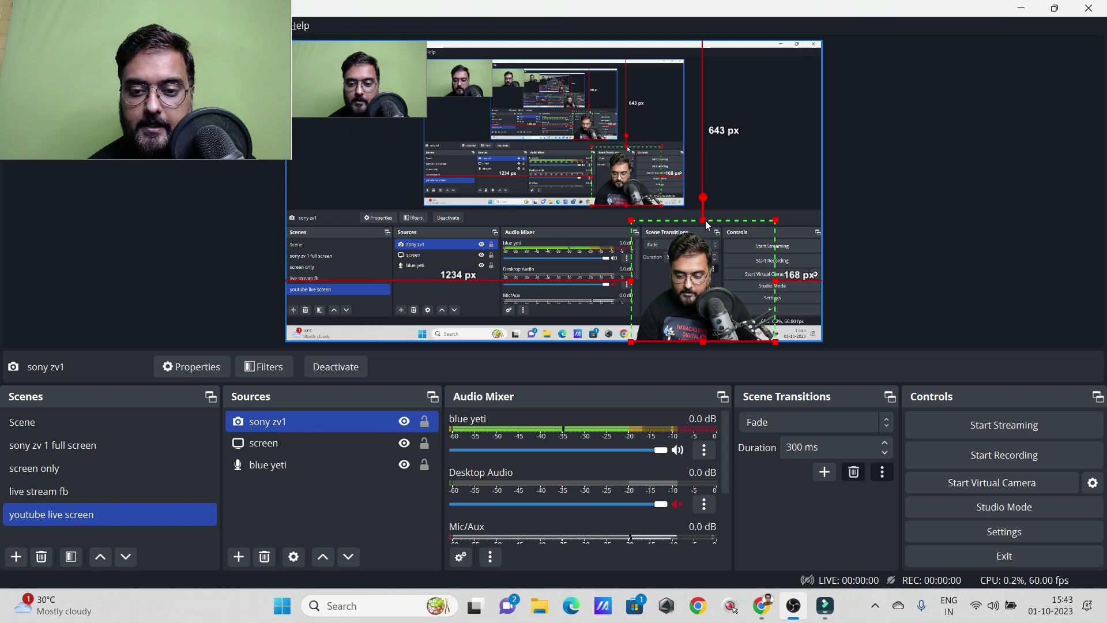
drag(696, 283, 760, 283)
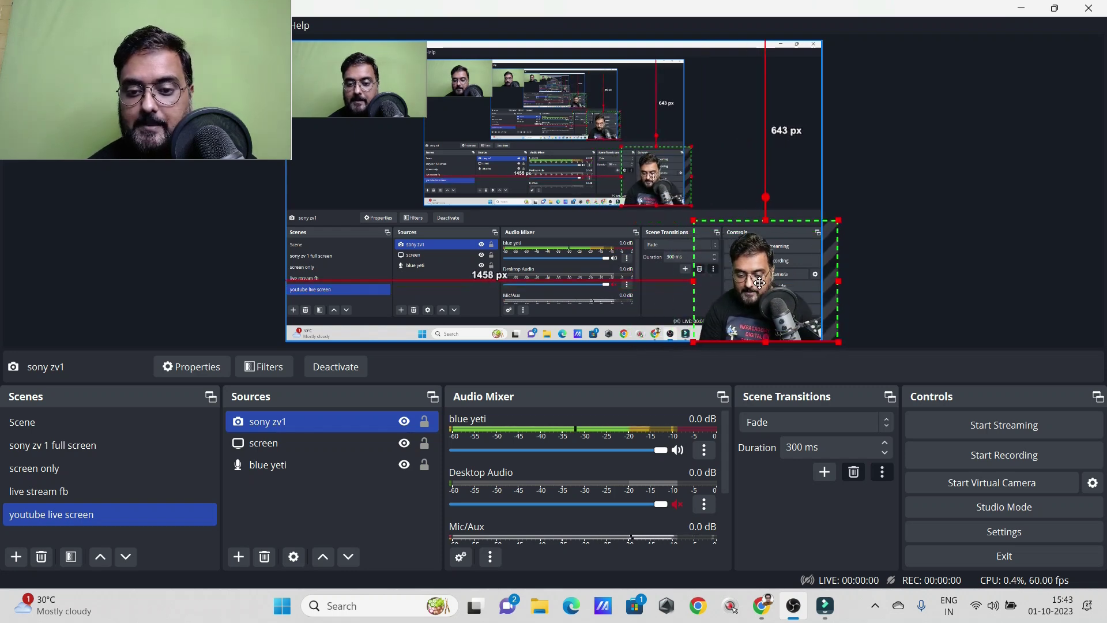
click(933, 241)
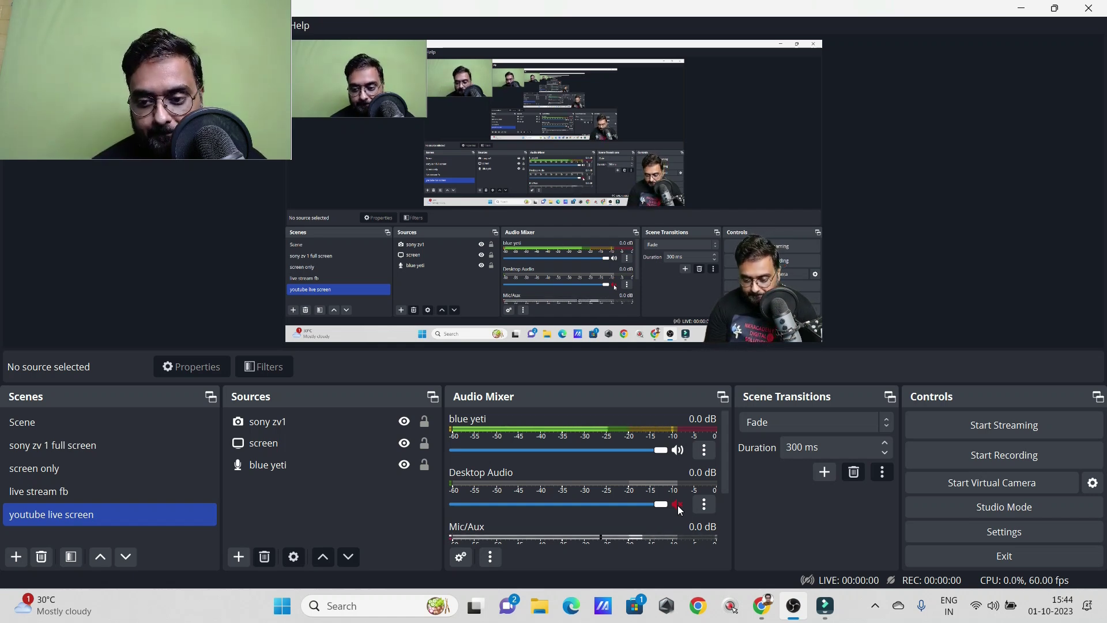
Minimise OBS Studio and bring up the HDPL Season 2 presentation from the desktop in a maximised PowerPoint window
click(1021, 13)
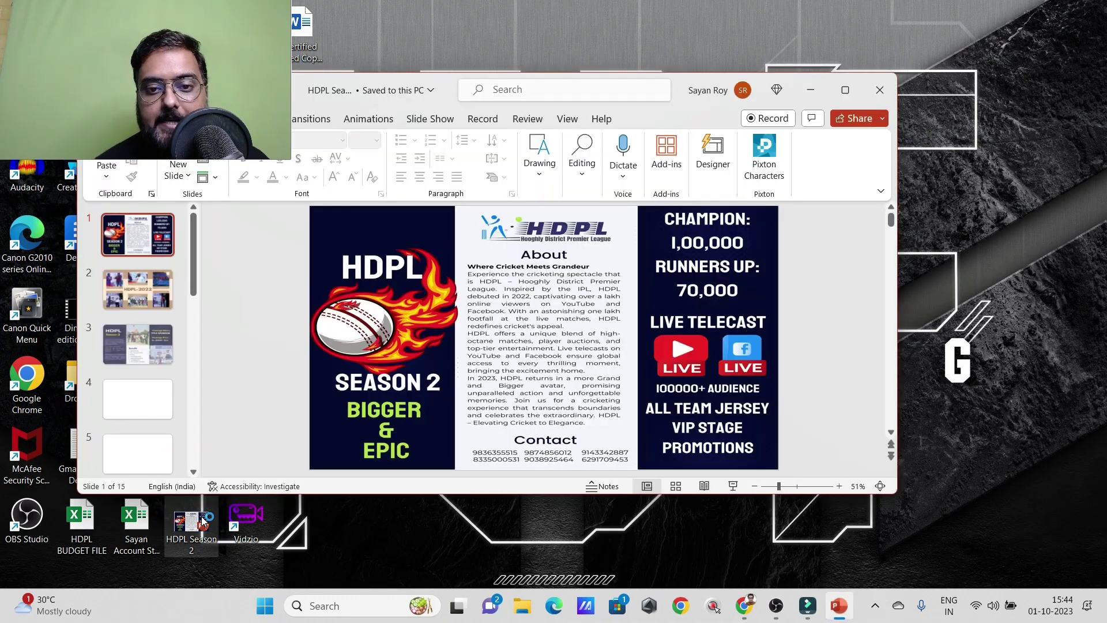
click(845, 89)
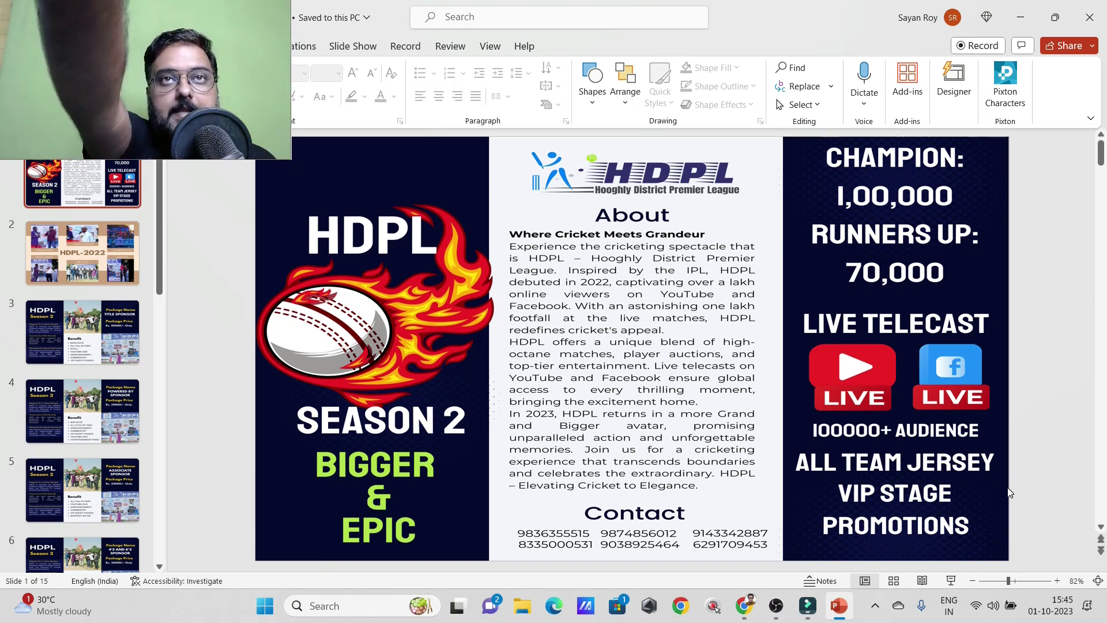
Switch to Chrome and go back from the YouTube Live Control Room to the YouTube home page
click(172, 77)
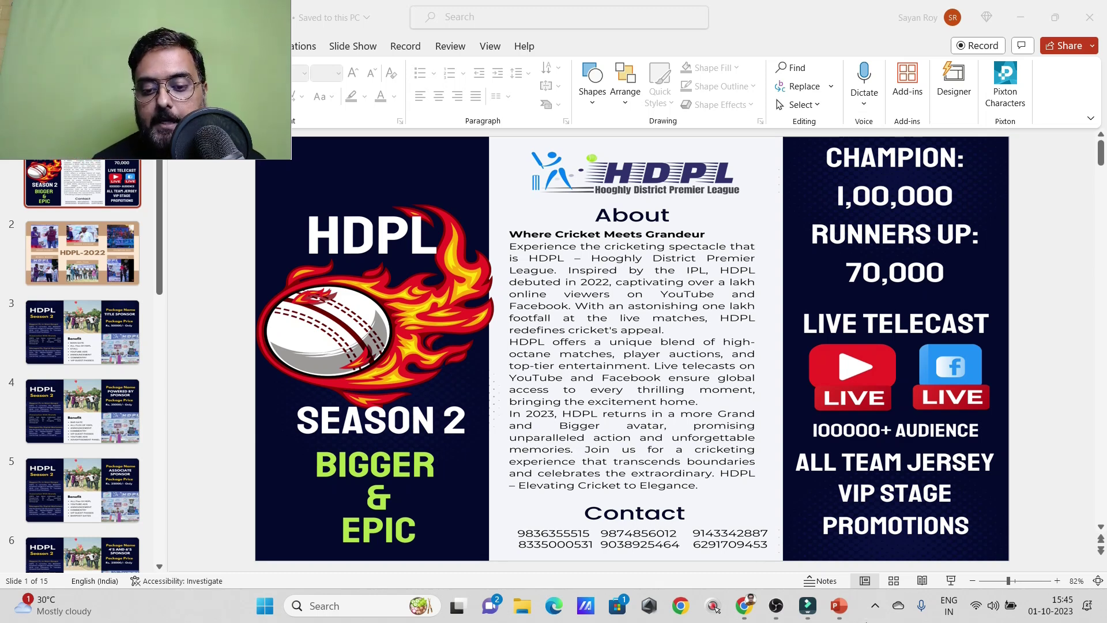
click(751, 610)
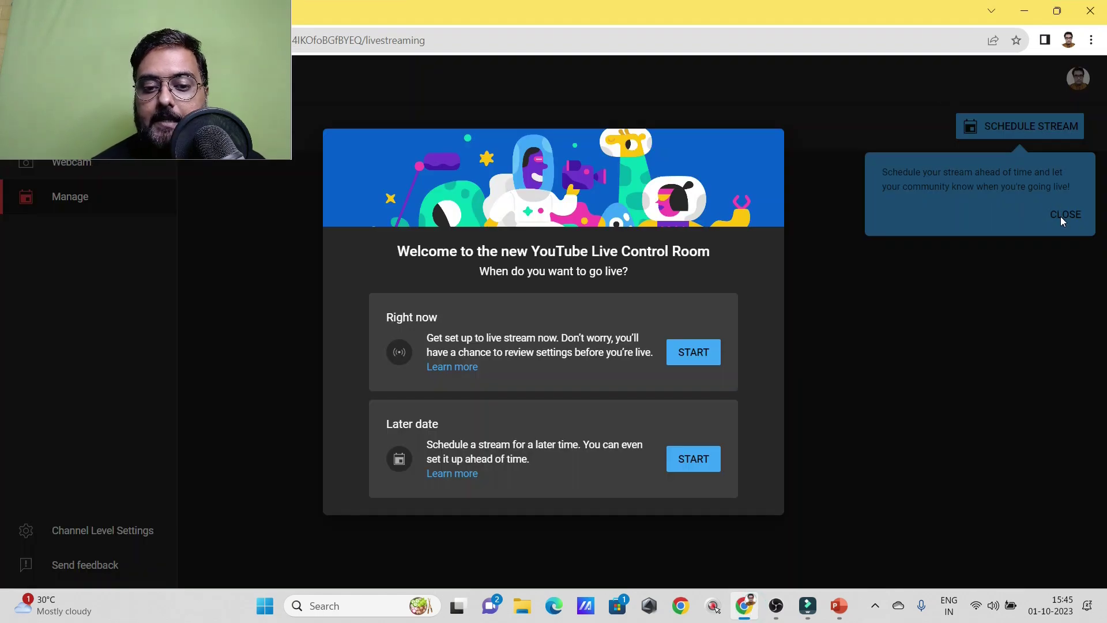
drag(208, 74, 1041, 282)
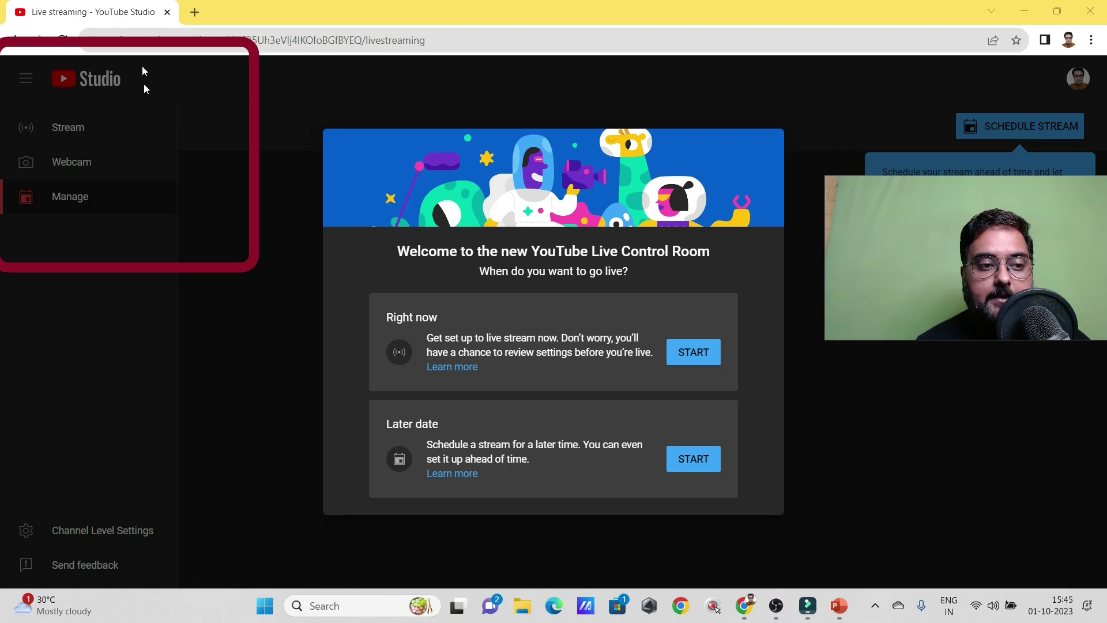
key(Escape)
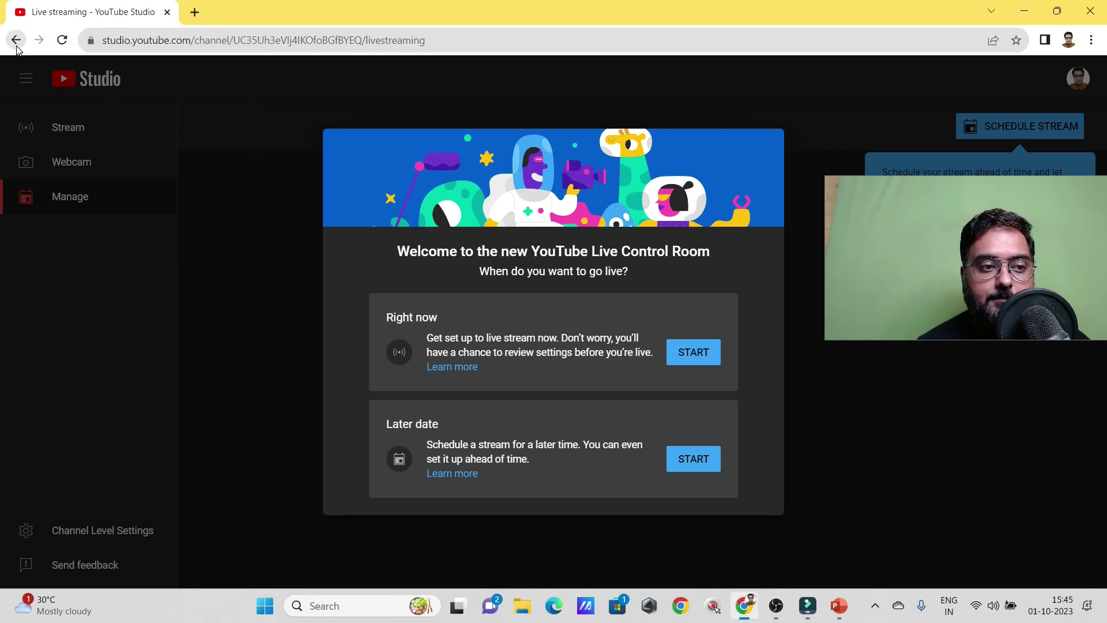
click(17, 48)
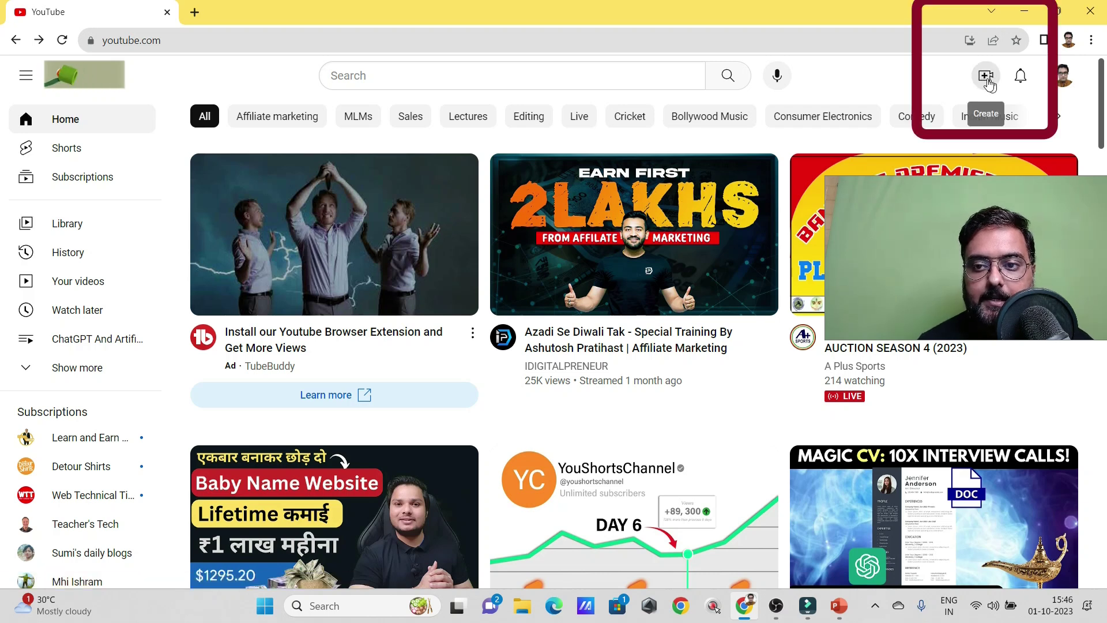
Create a live stream from the YouTube home page and choose to start it right now
click(987, 79)
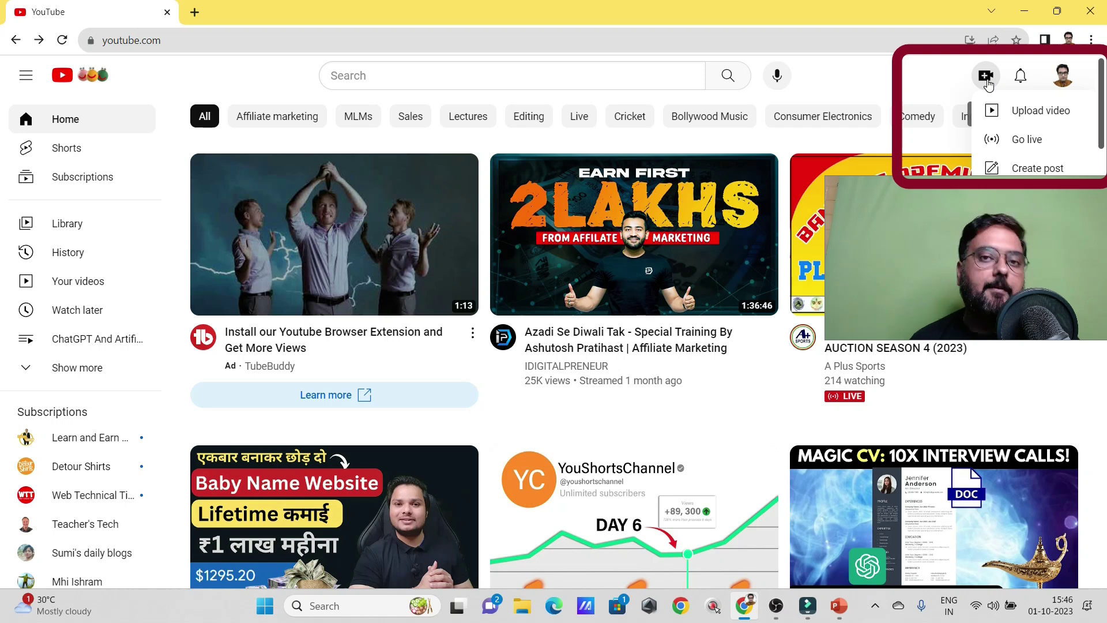
click(1018, 141)
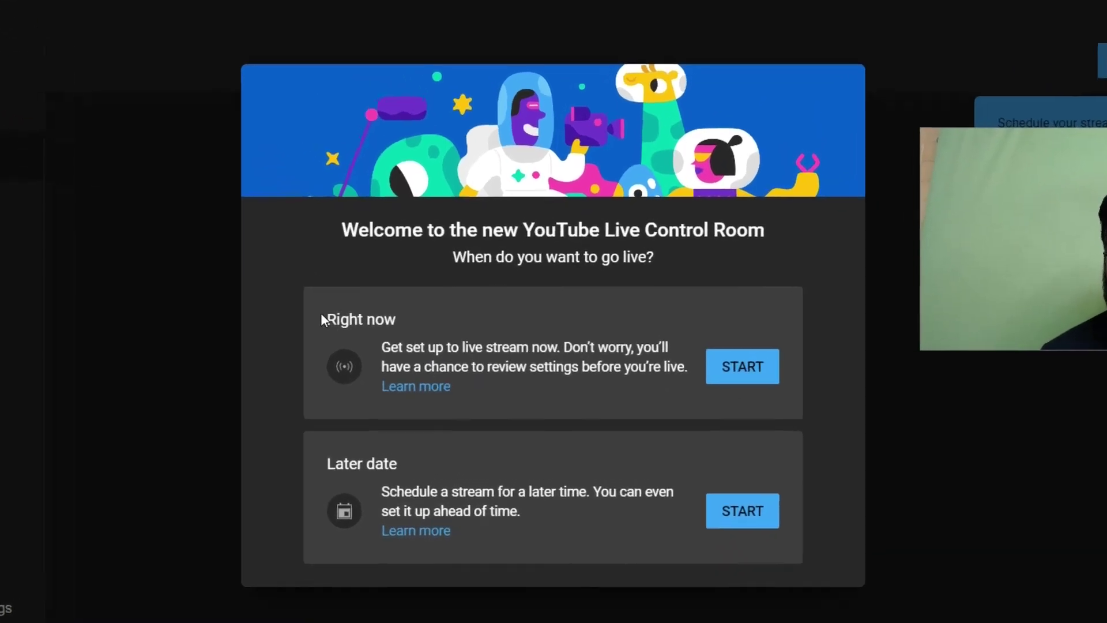
drag(386, 317, 477, 317)
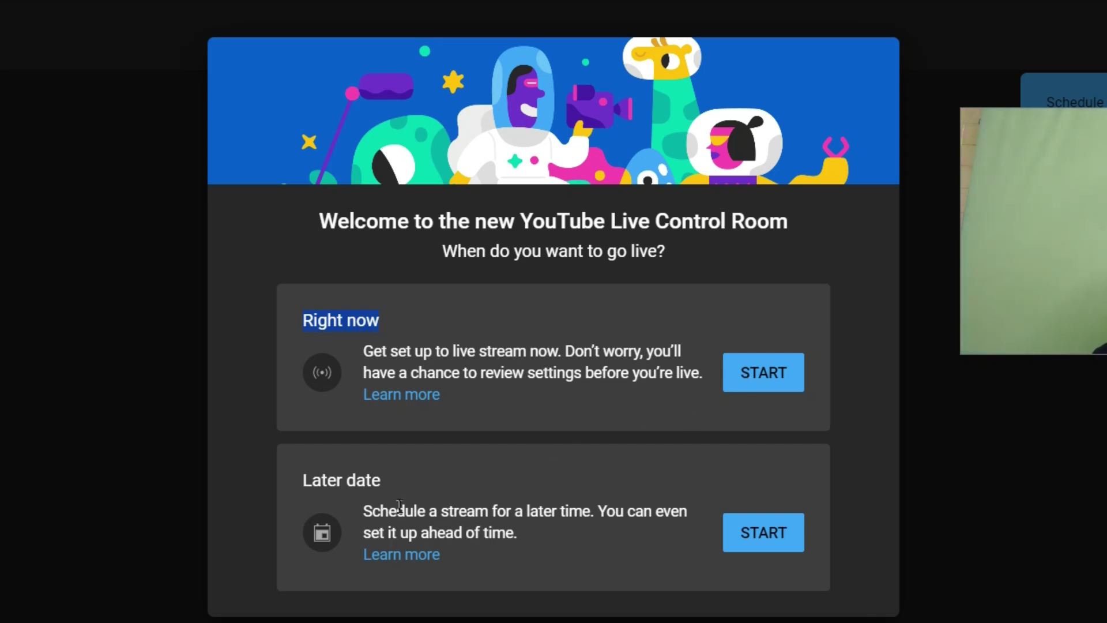
drag(385, 483, 292, 461)
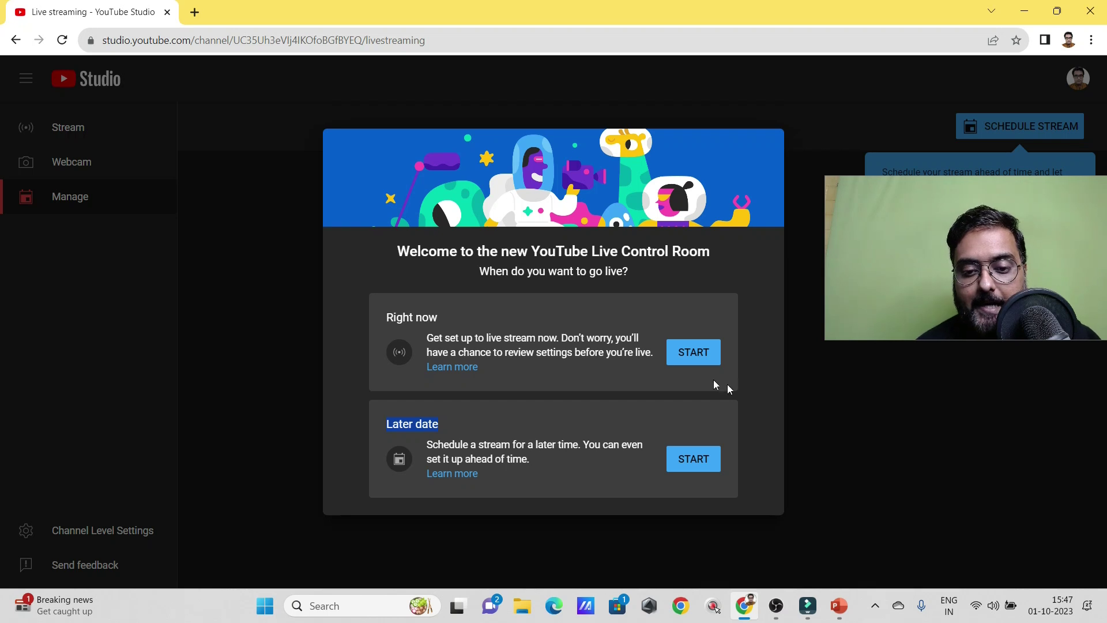
click(694, 362)
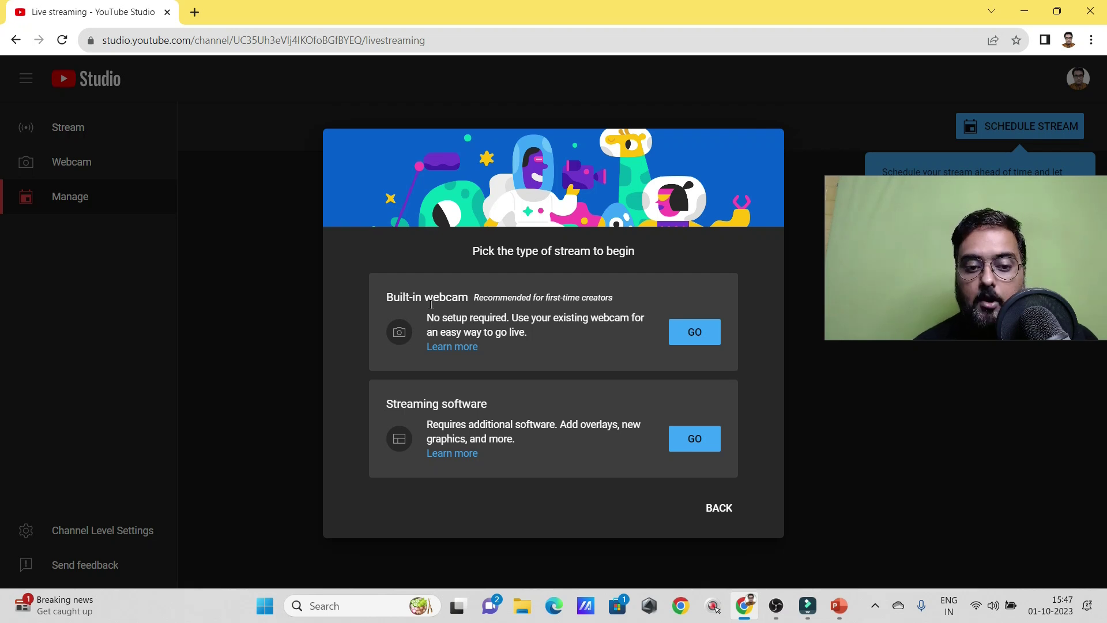
Compare the two stream types and choose Streaming software for the live stream
drag(504, 296, 557, 297)
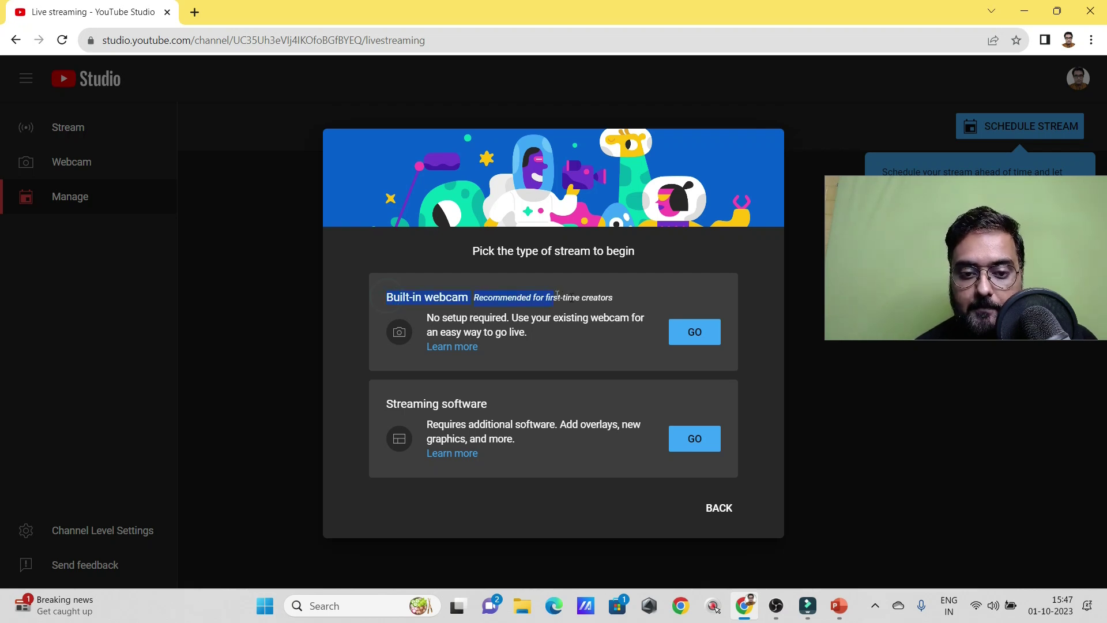
click(616, 304)
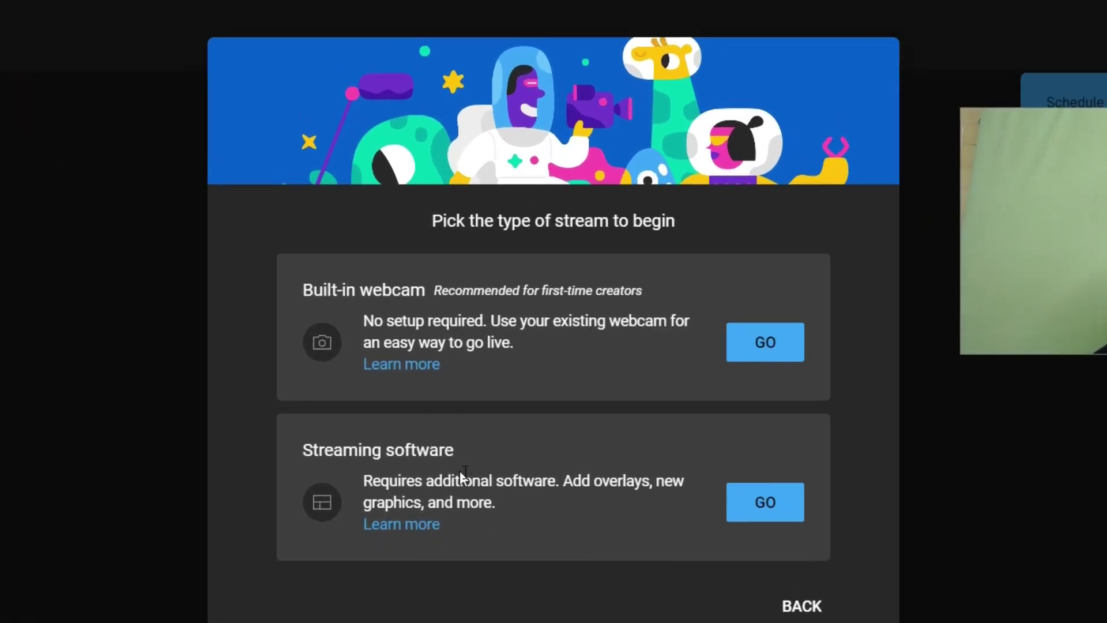
drag(568, 480, 668, 505)
click(664, 498)
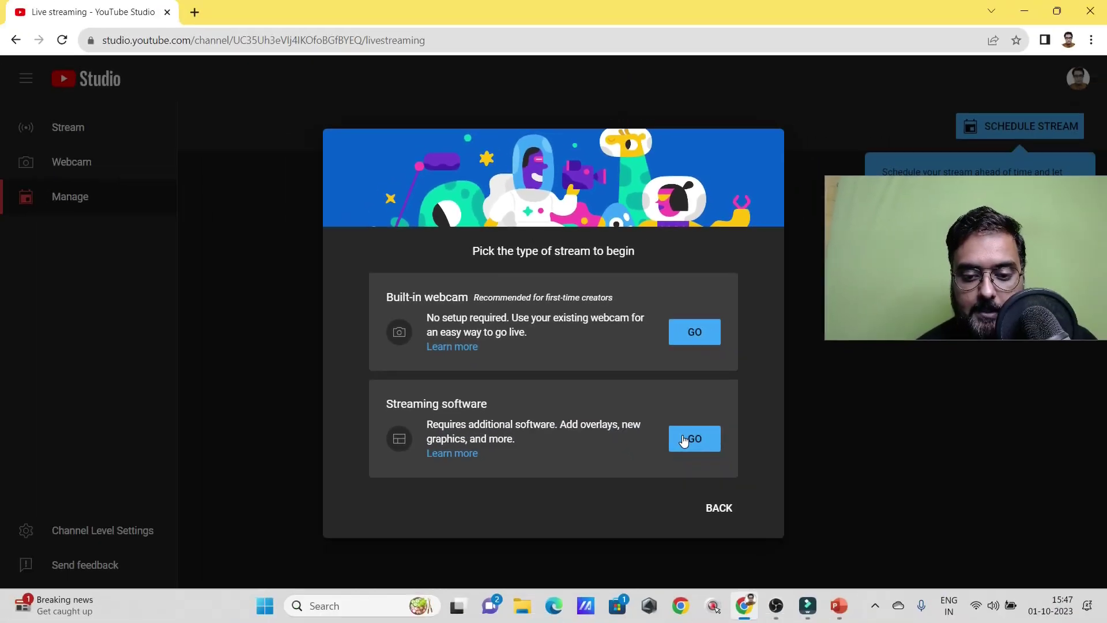
click(684, 440)
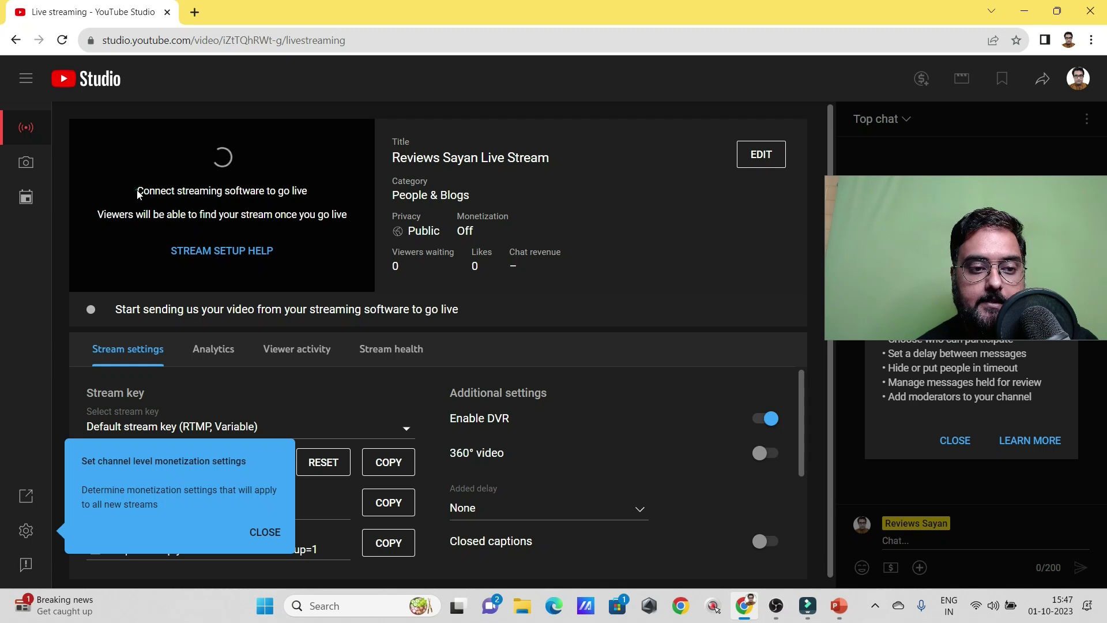
Dismiss the channel monetization hint and the Live Control Room walkthrough on the stream page
drag(137, 192, 307, 192)
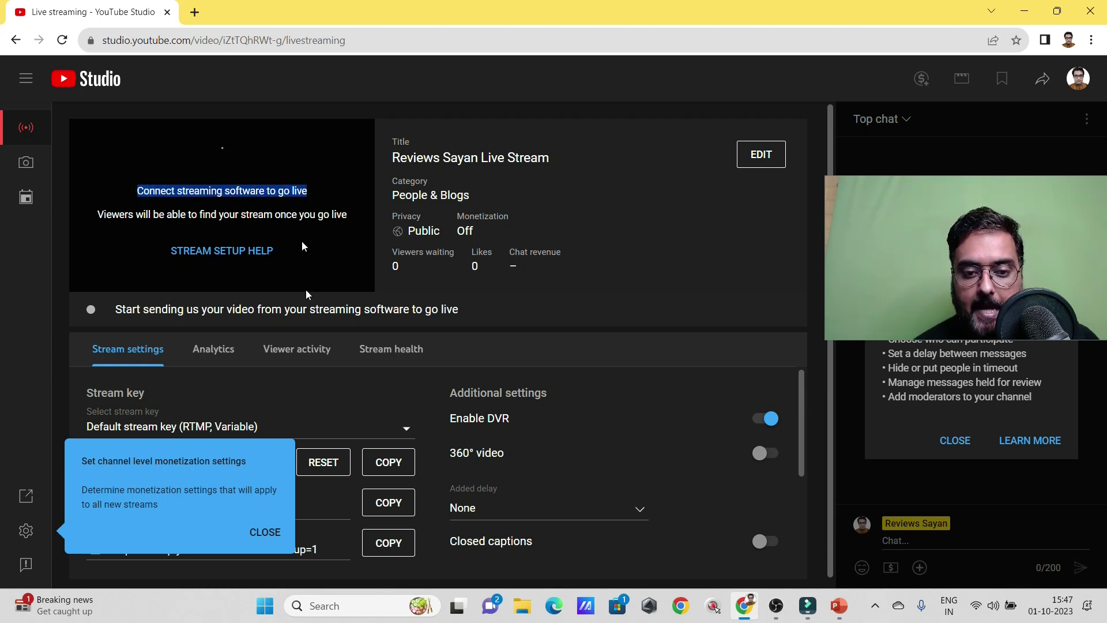
click(265, 533)
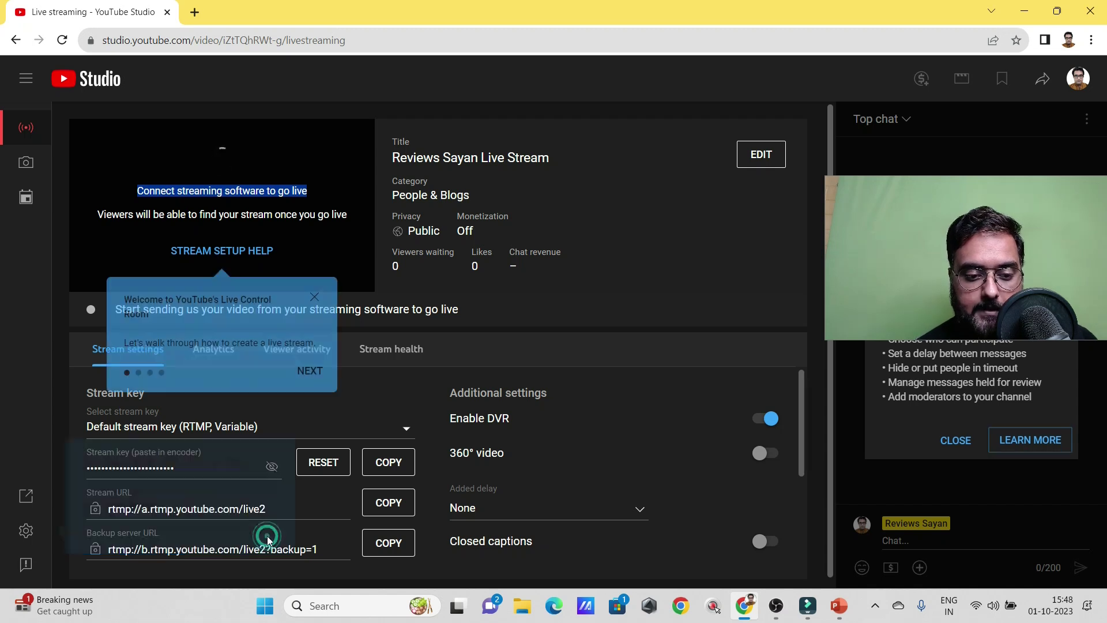
click(314, 297)
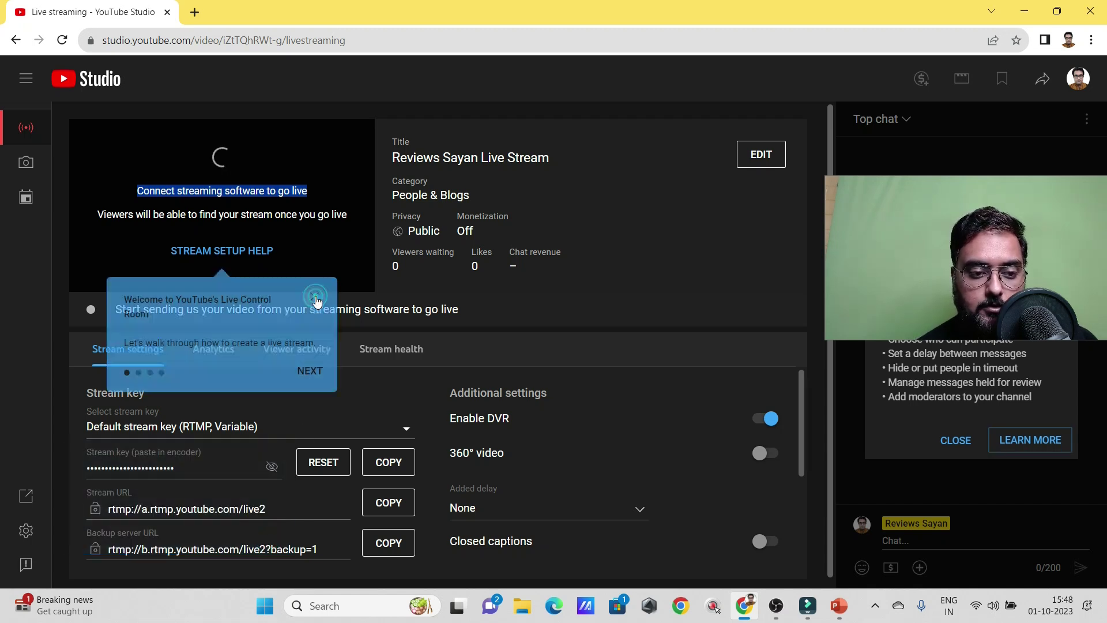
click(266, 532)
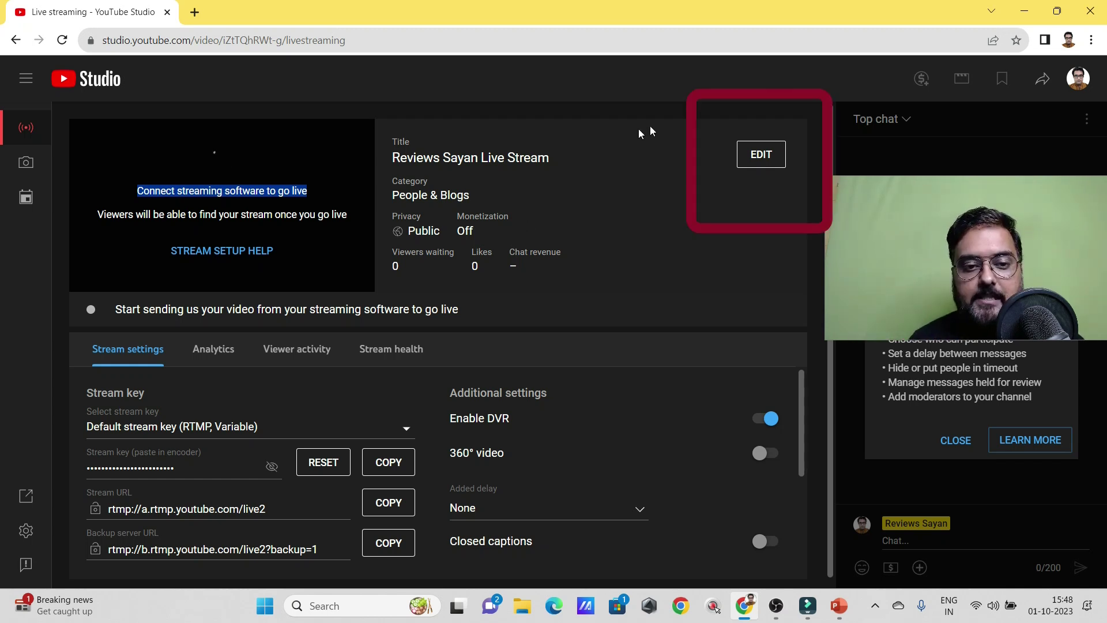
Open the stream's settings and start the description with "In this video I am Going Live On Youtube Using A Streaming Software Called OBS Studio"
click(762, 157)
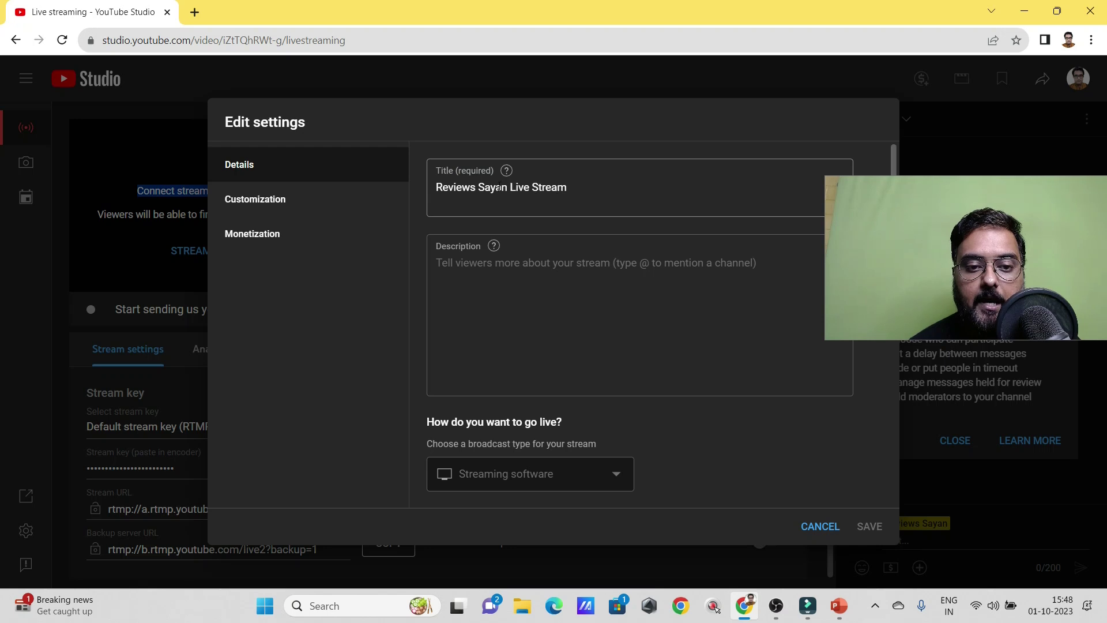
click(523, 266)
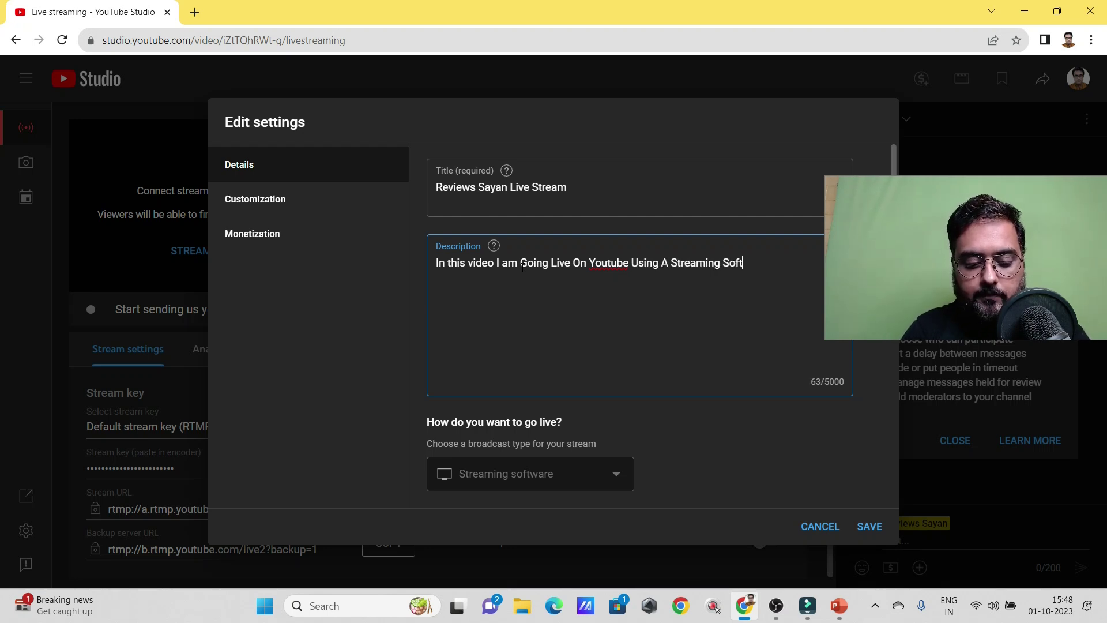
text(ed )
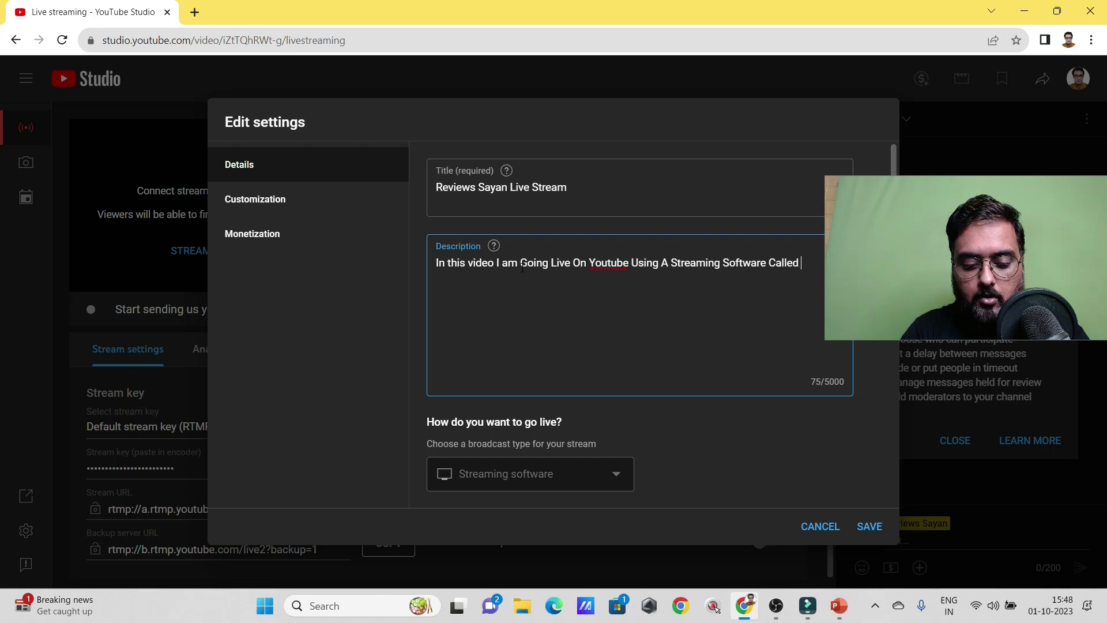
text(OBSStudio)
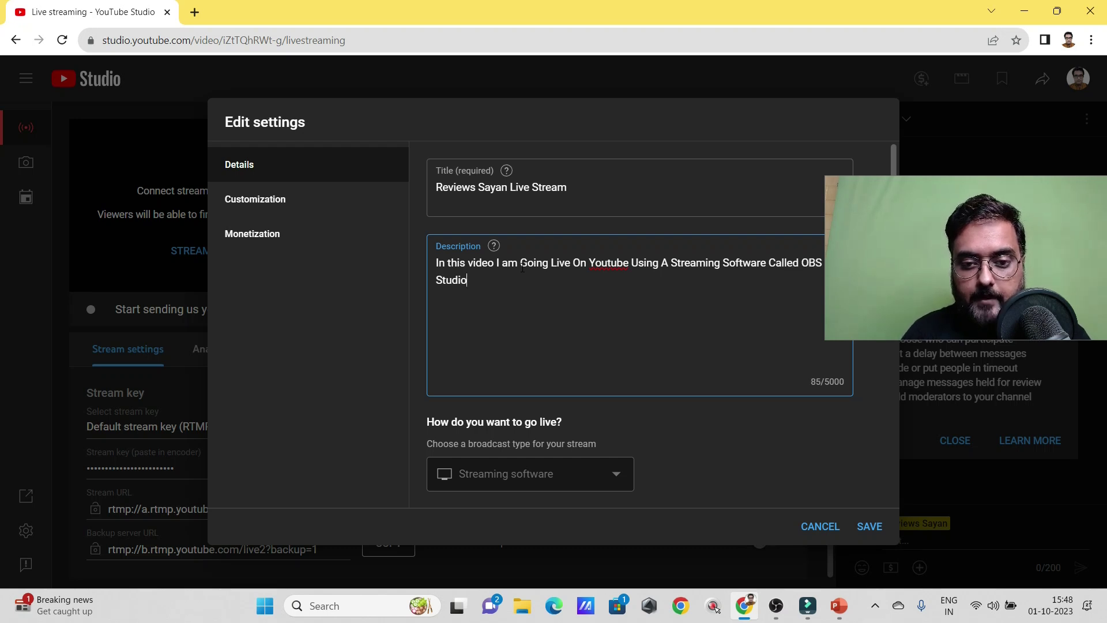
Continue the stream description with ". I am Recording This Video Step By Step and I Would Add It In The Description"
text(. I )
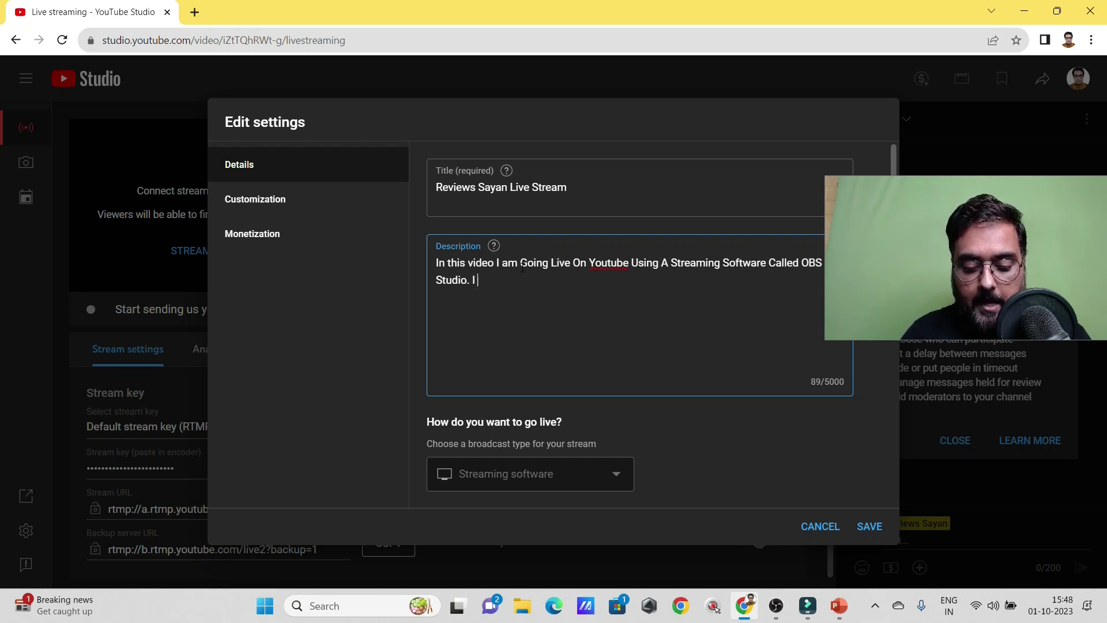
text(am Recording)
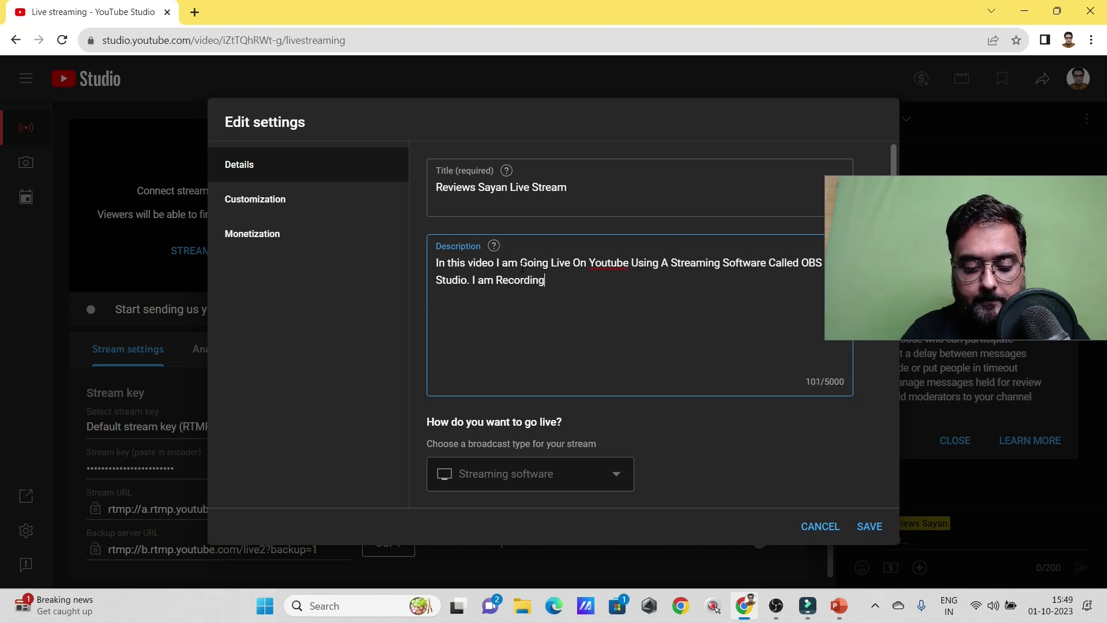
text( This Video)
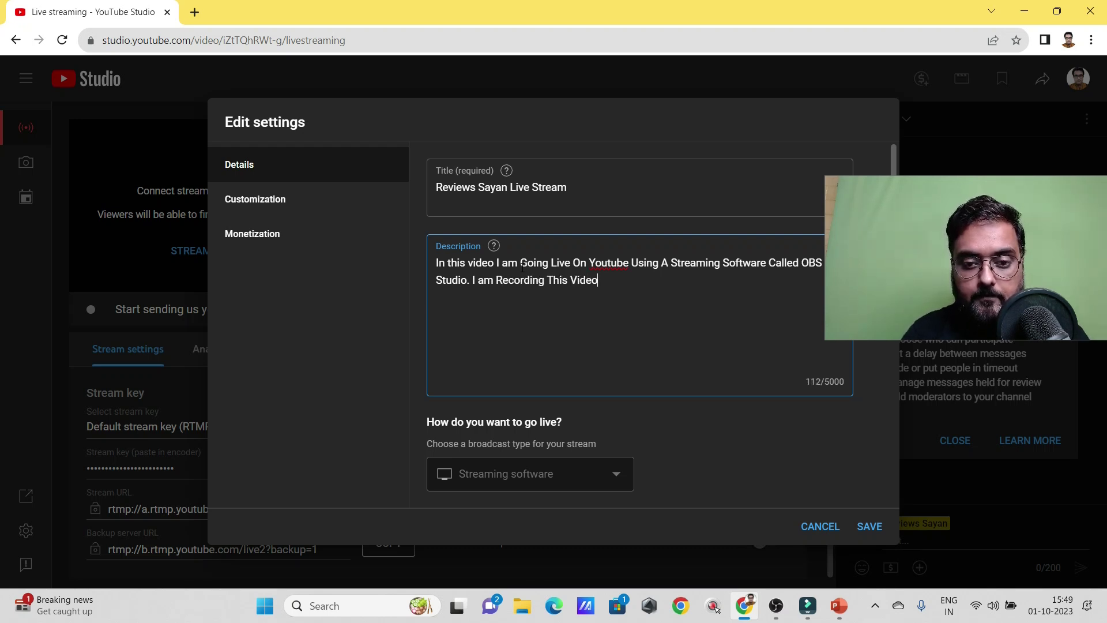
text( Step By )
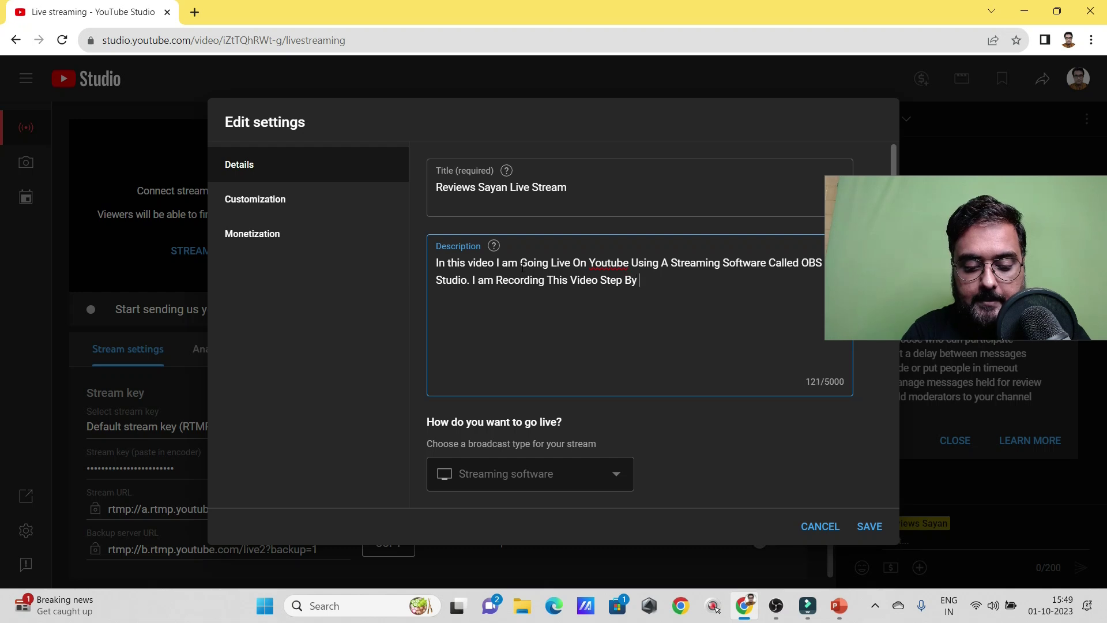
text(Step and I)
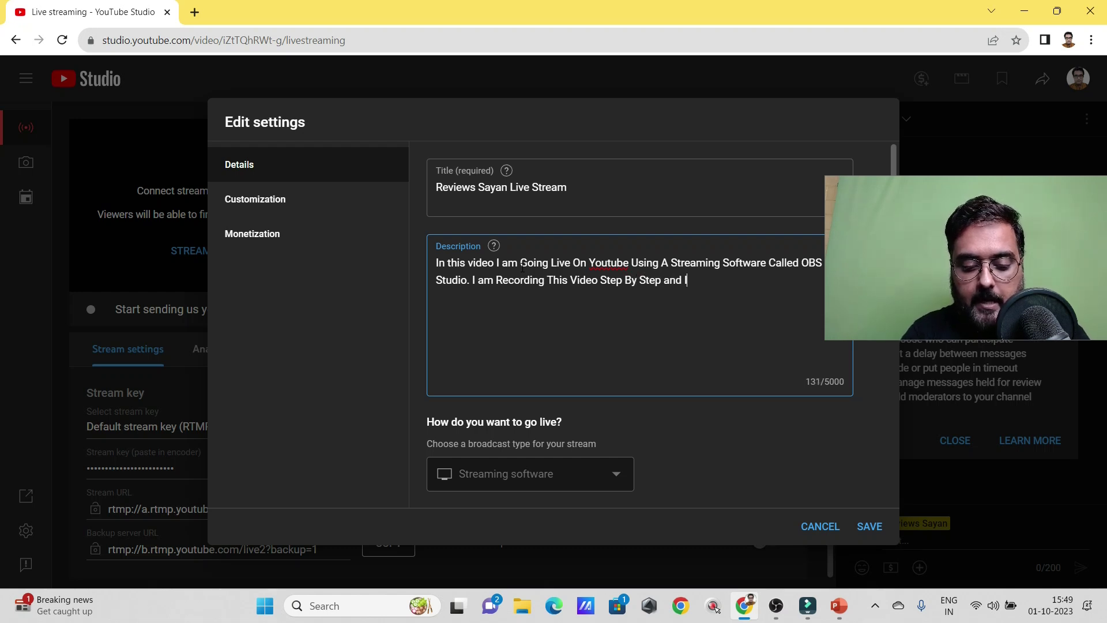
text( Would Add)
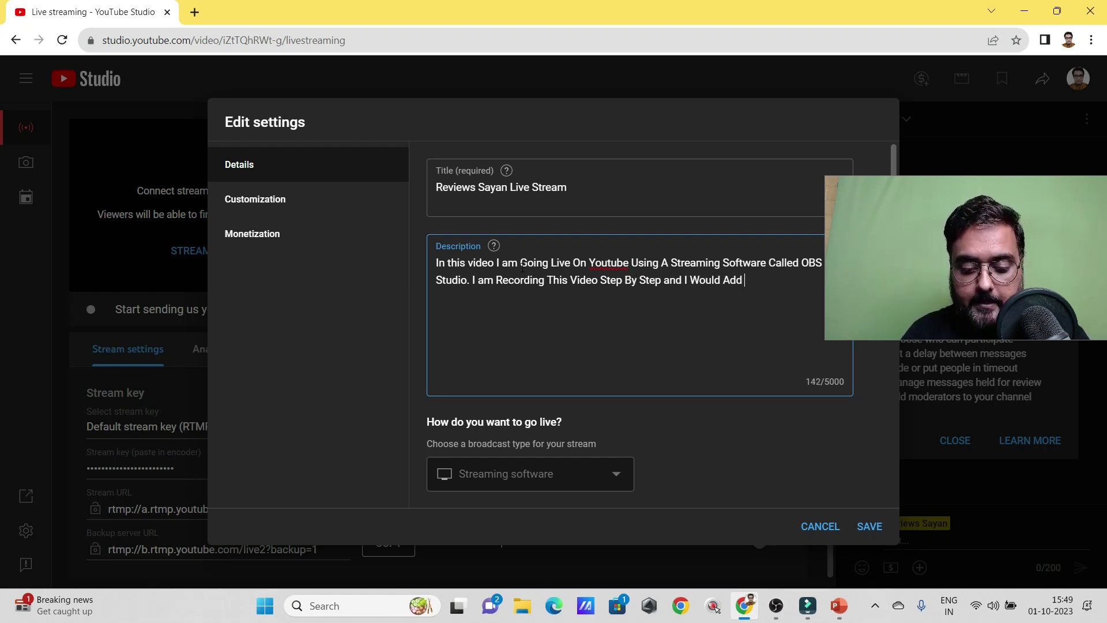
text( It In The )
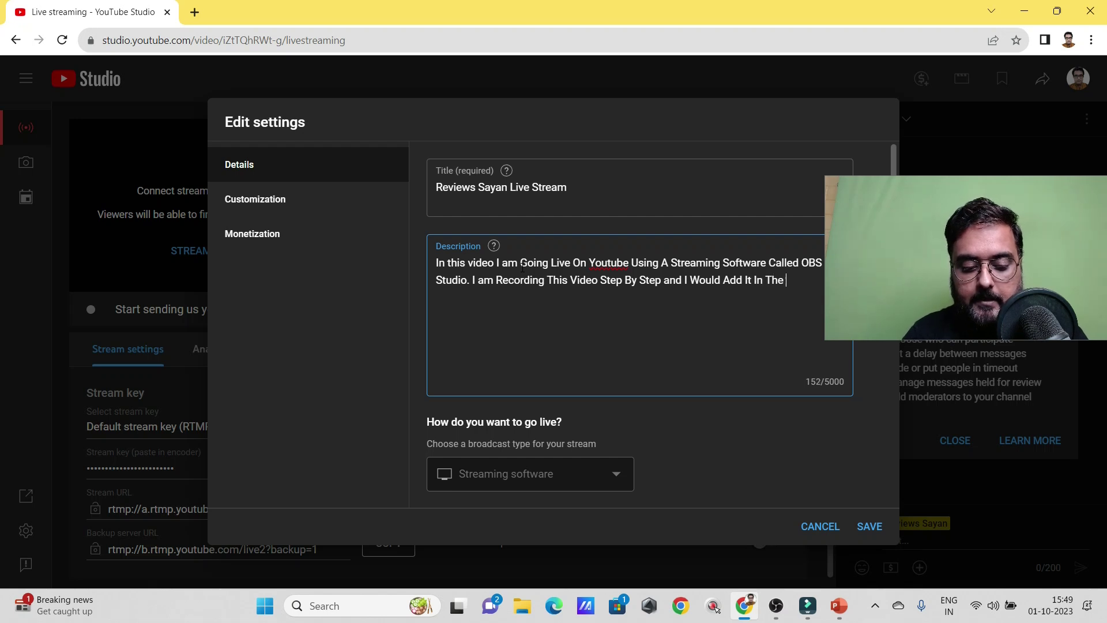
text(Descript)
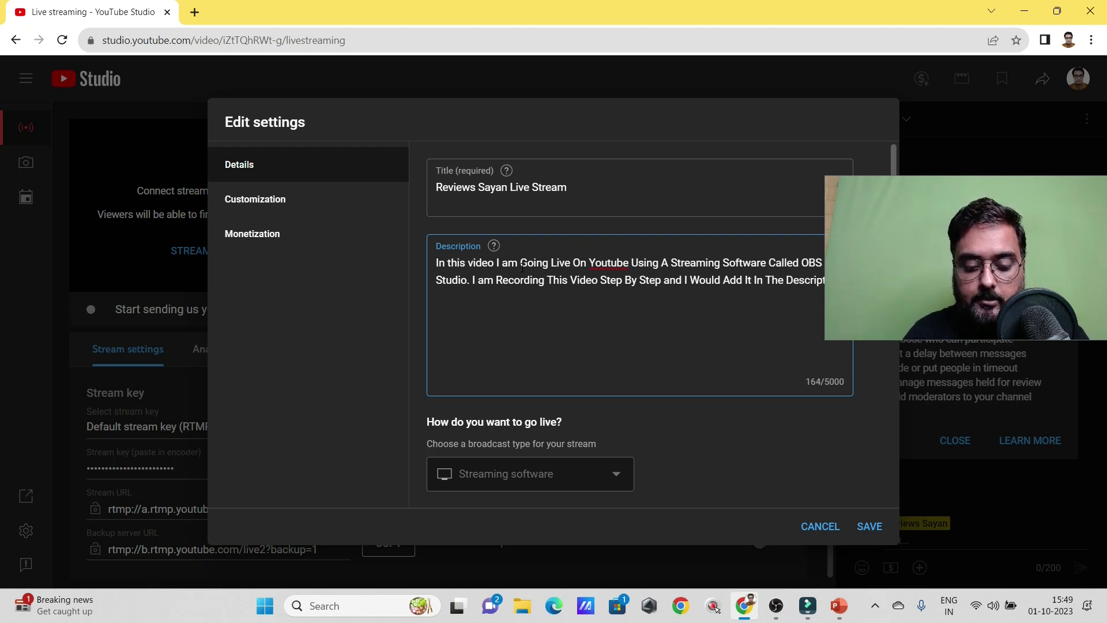
Finish the stream description with "So That You Can follow the same Steps To Go Live."
text(ion So That Y)
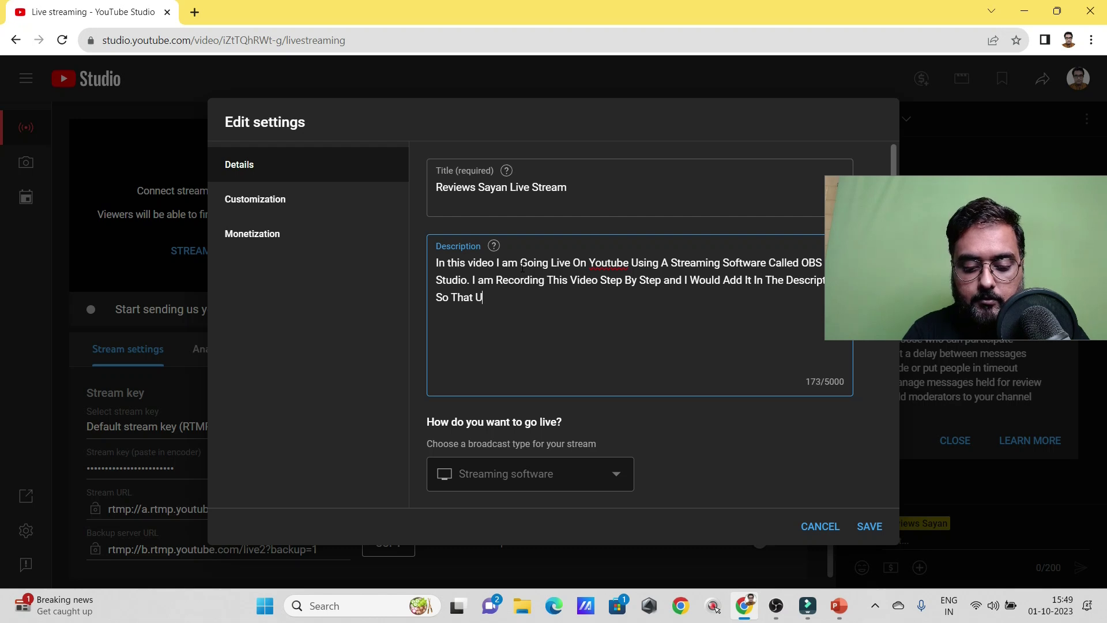
text(u C)
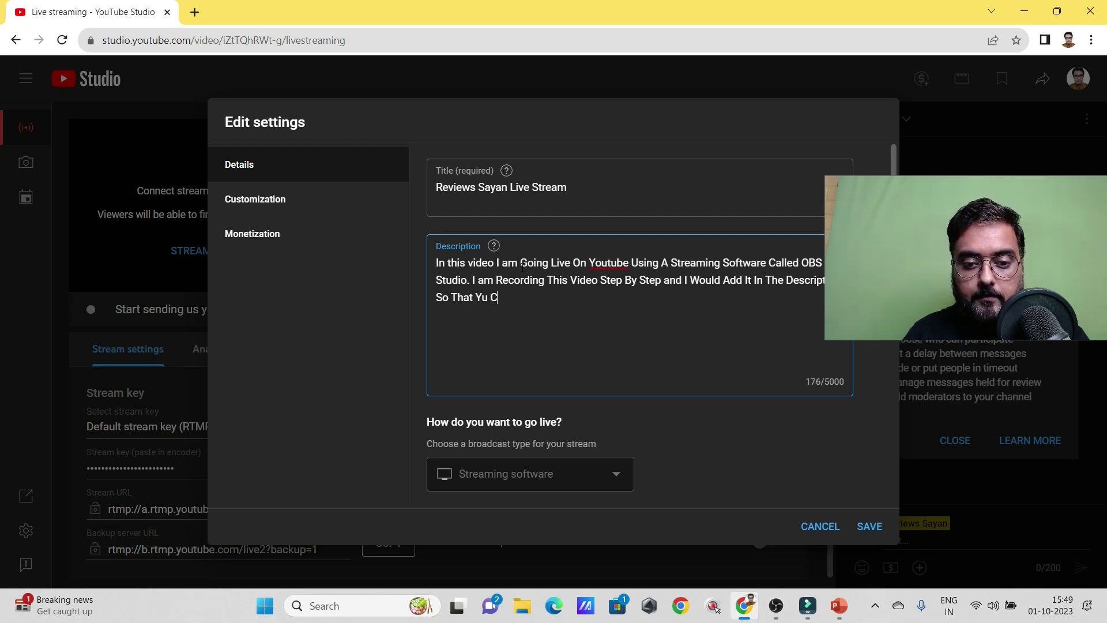
key(BackSpace)
key(BackSpace)
key(BackSpace)
text(ou Can)
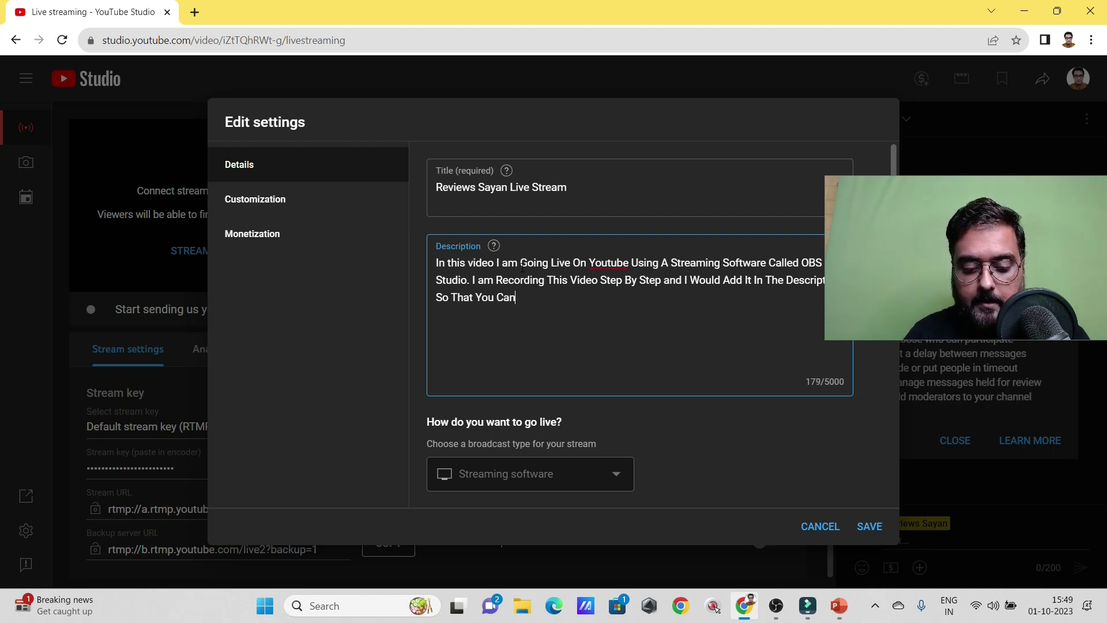
text( follow the ame)
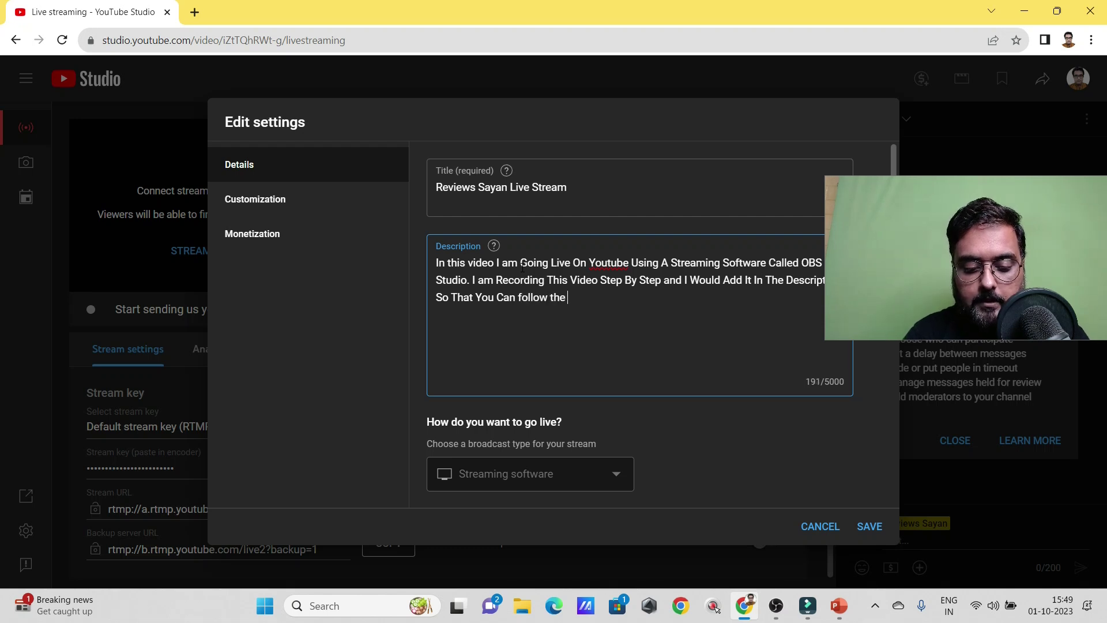
key(BackSpace)
key(BackSpace)
key(BackSpace)
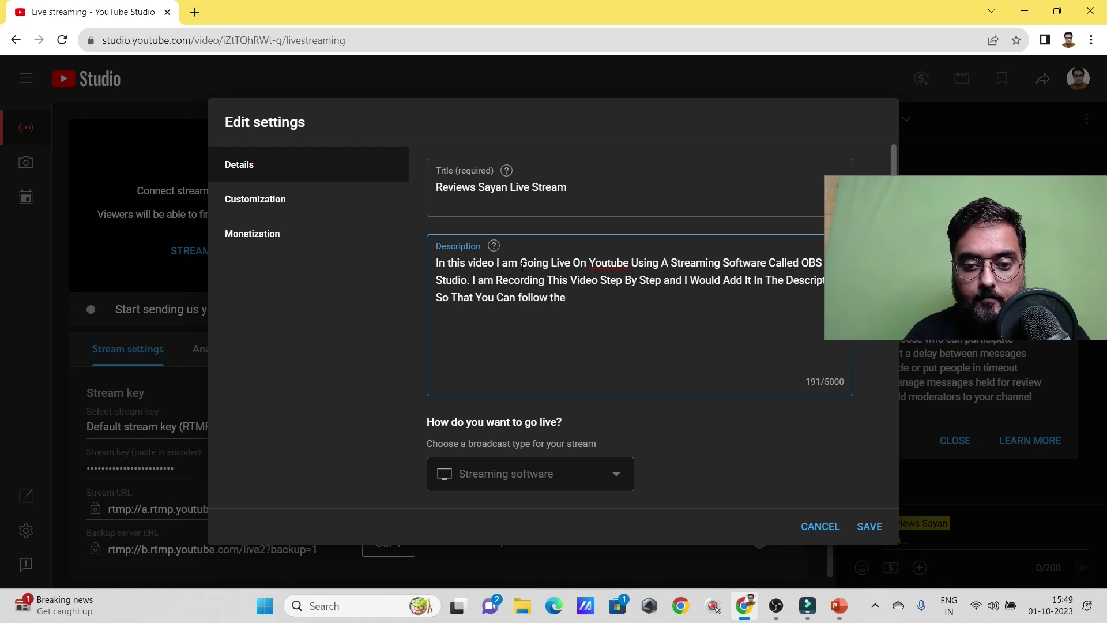
text(same Steps To G)
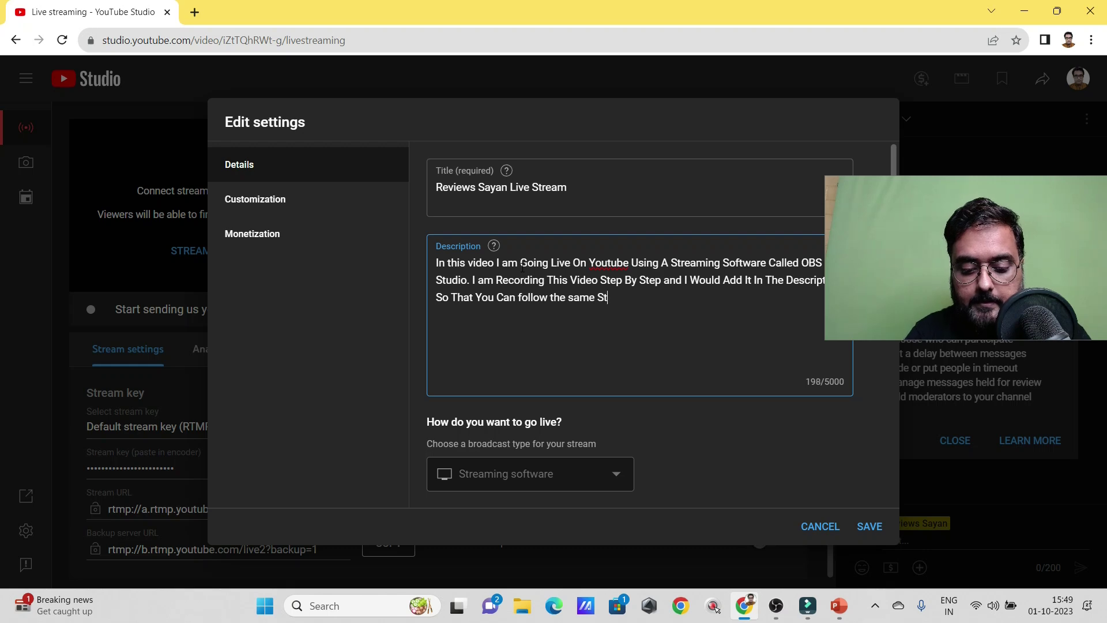
text(o Live.)
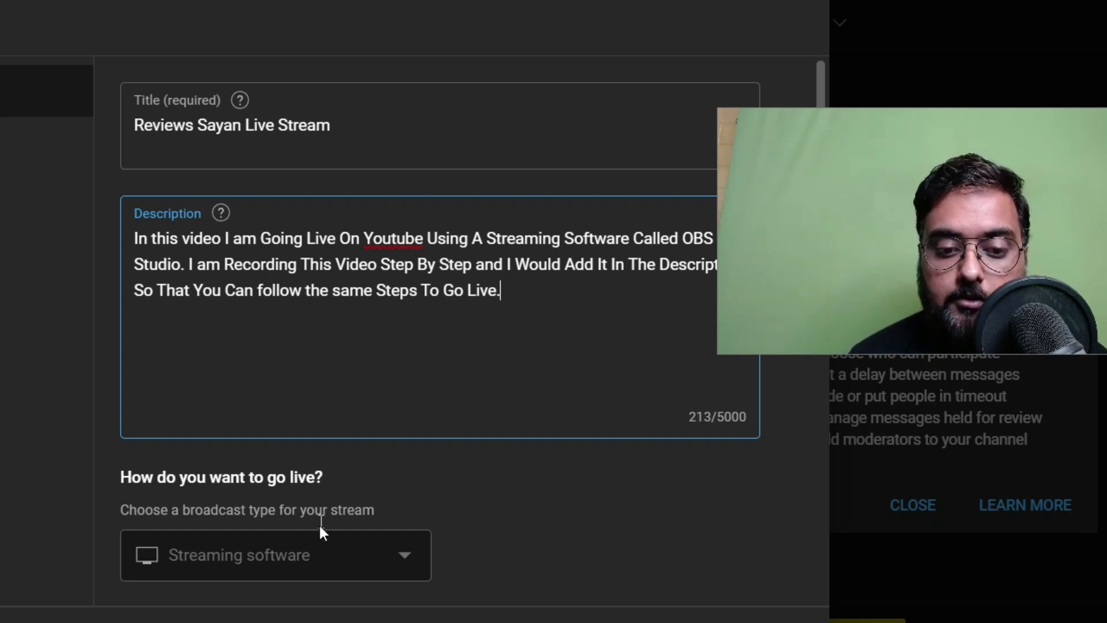
click(331, 551)
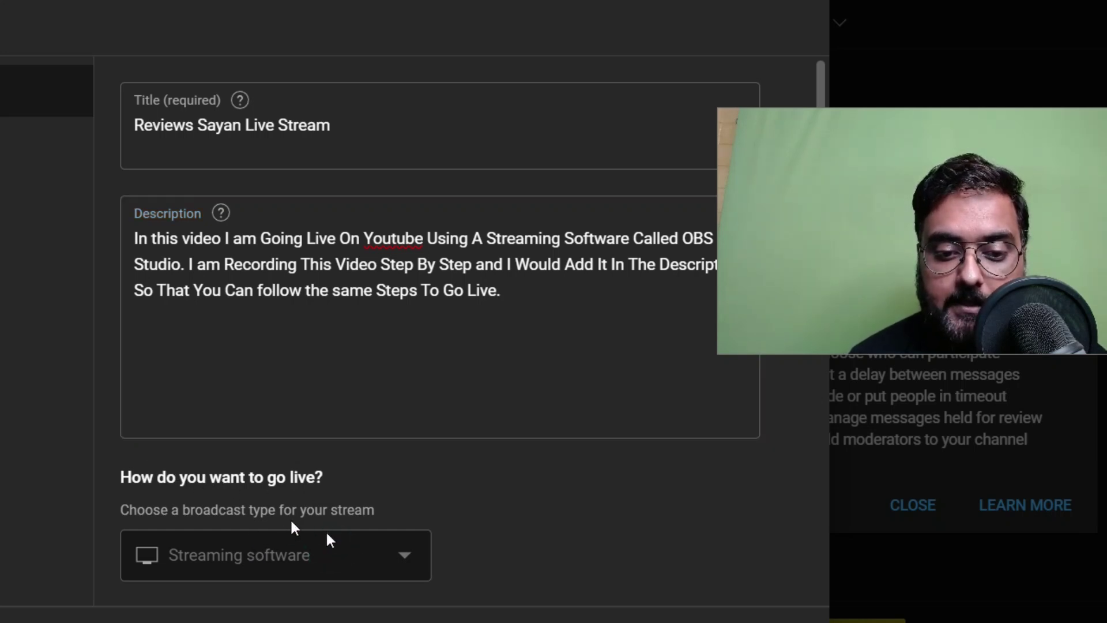
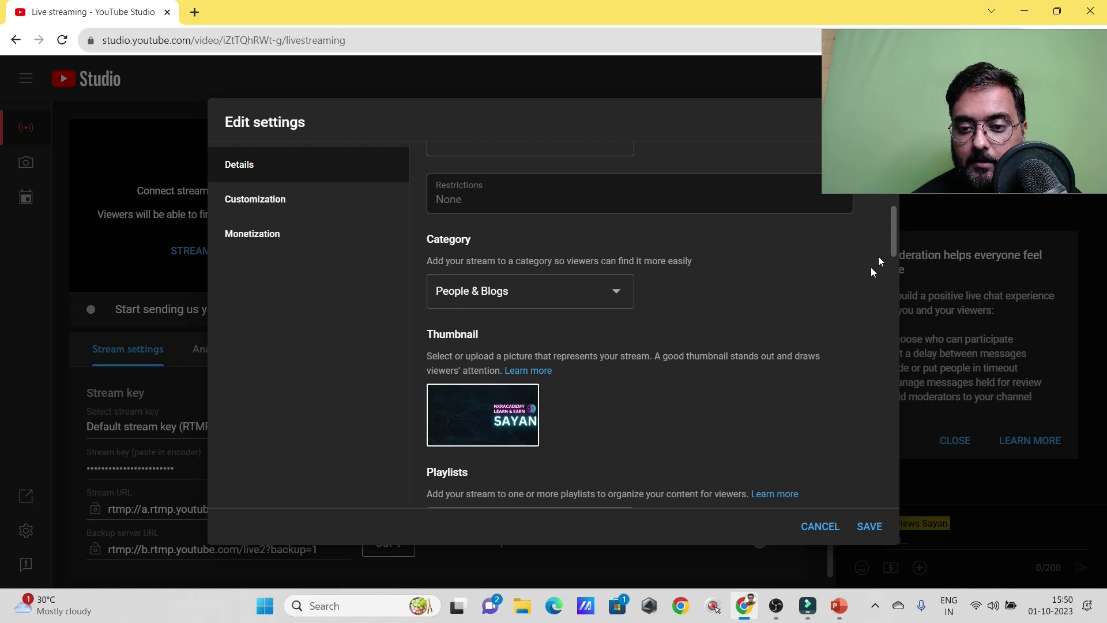
Add the tags "Youtube live stream", "Youtube" and "live" to the stream and save its settings
drag(893, 244, 900, 293)
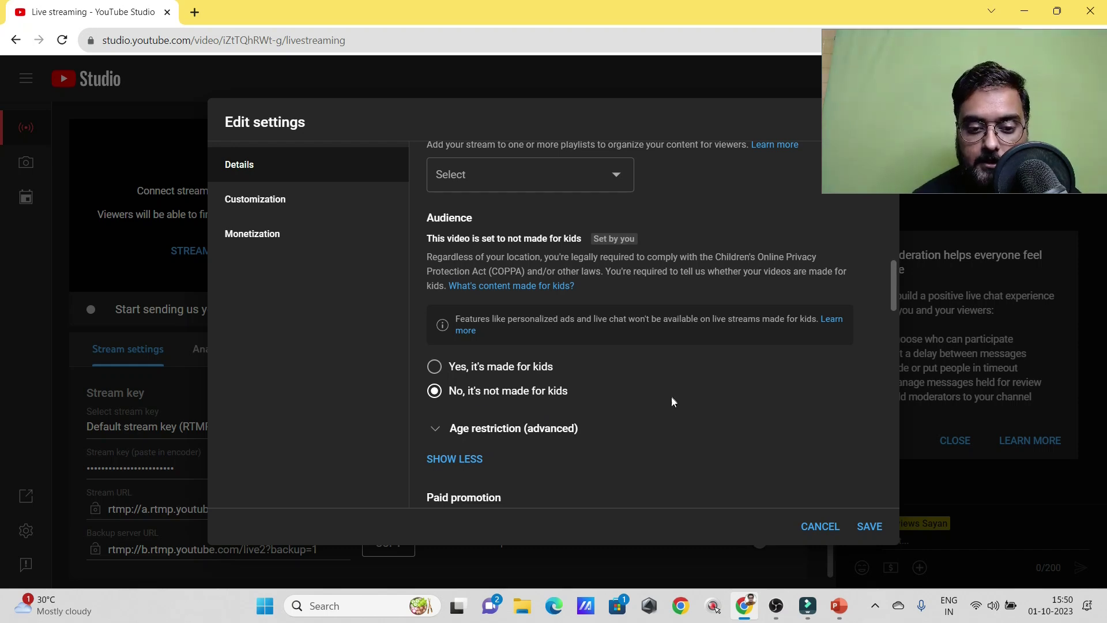
drag(891, 296, 905, 332)
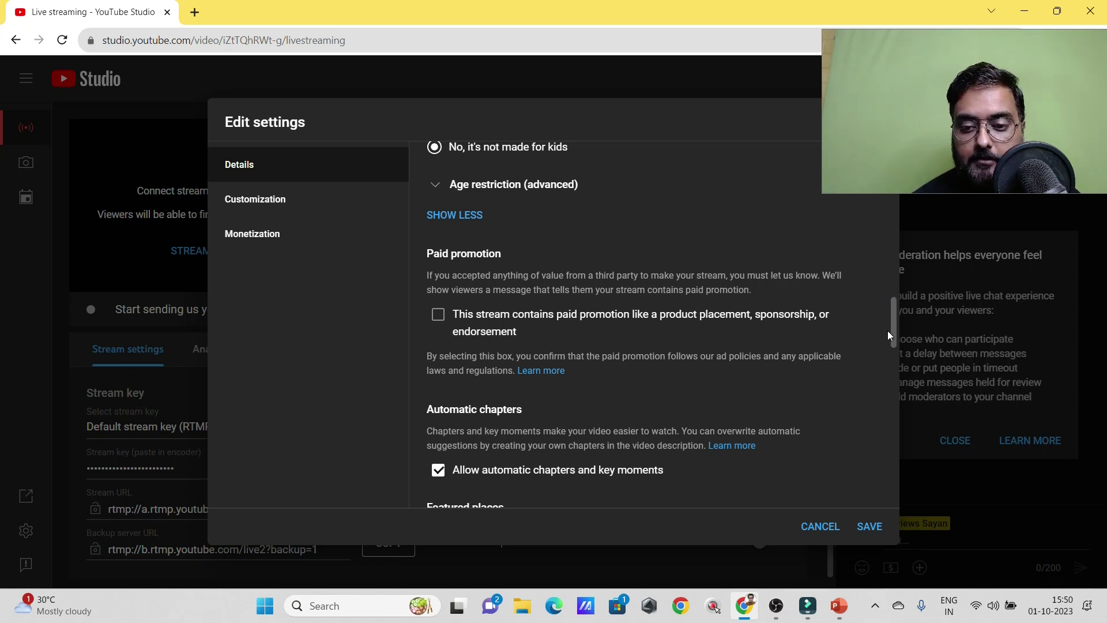
drag(893, 336, 902, 411)
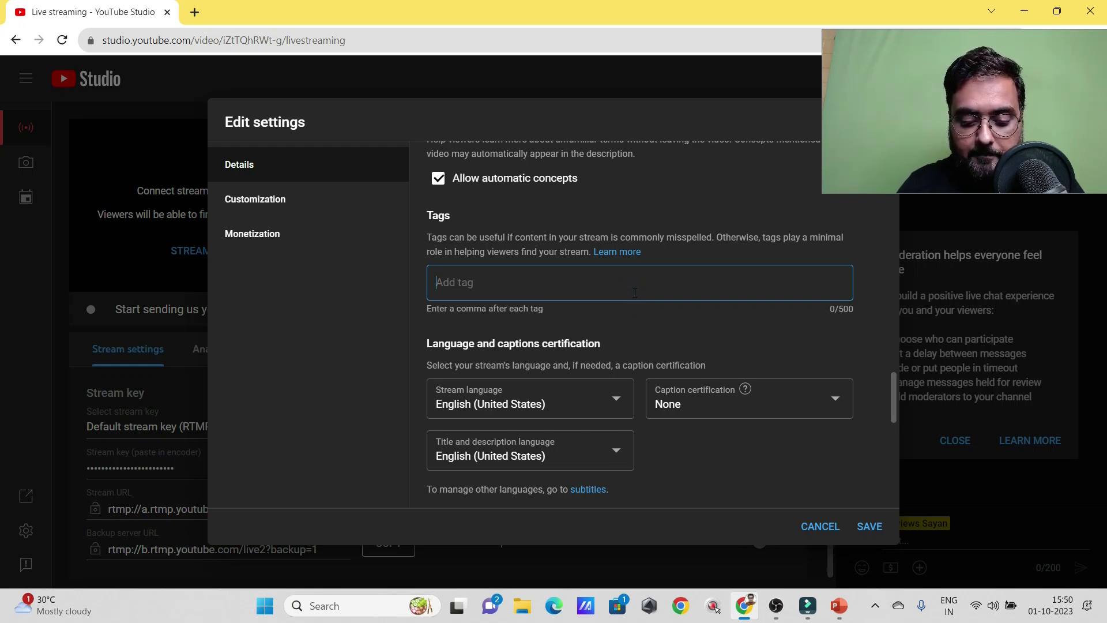
text(Youtube live stream, Youtube, live)
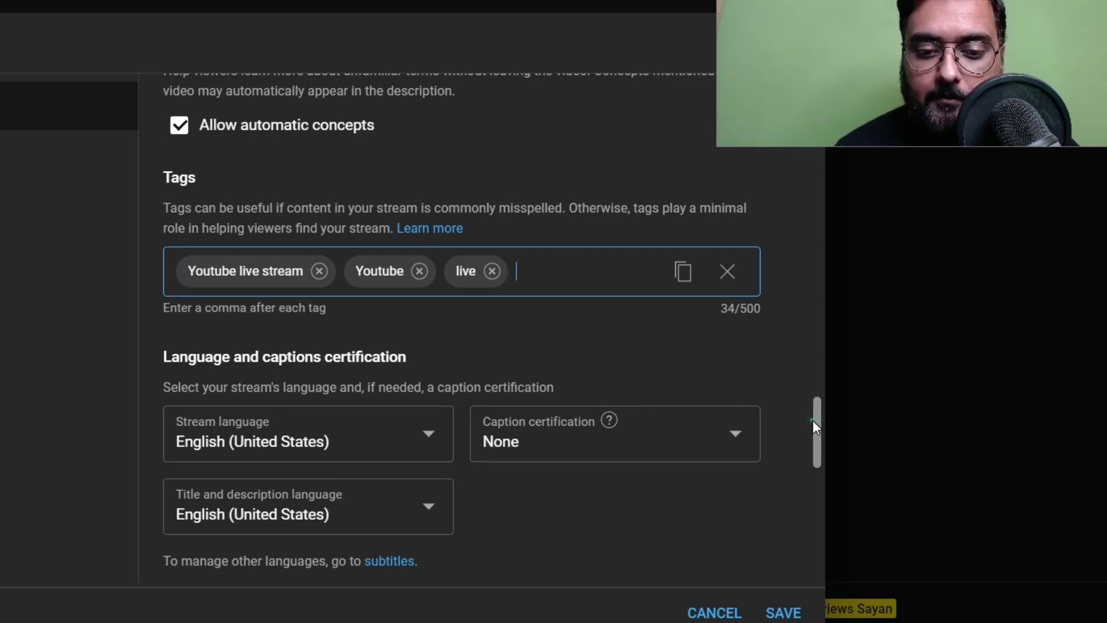
drag(812, 420, 828, 538)
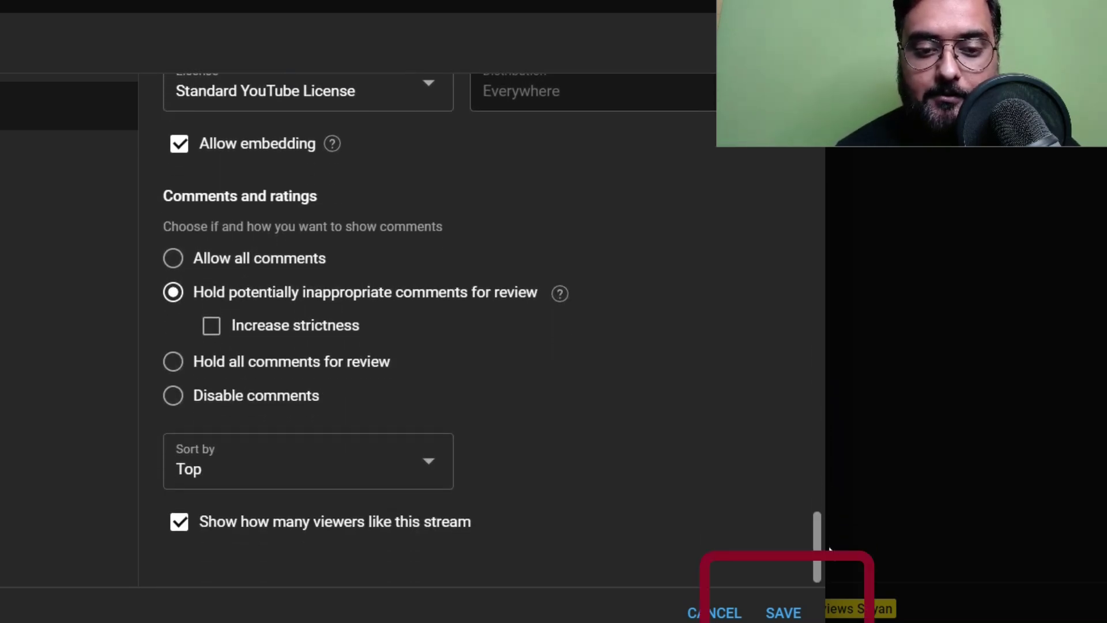
click(784, 612)
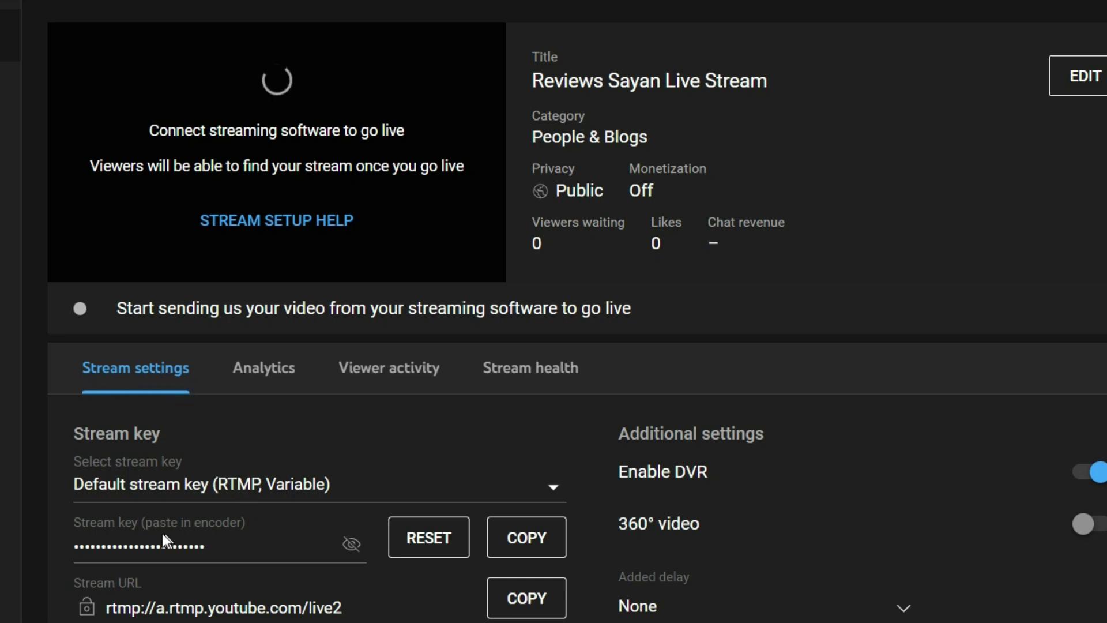
Copy the stream key from YouTube Studio, switch to OBS Studio and open its Stream settings
click(524, 542)
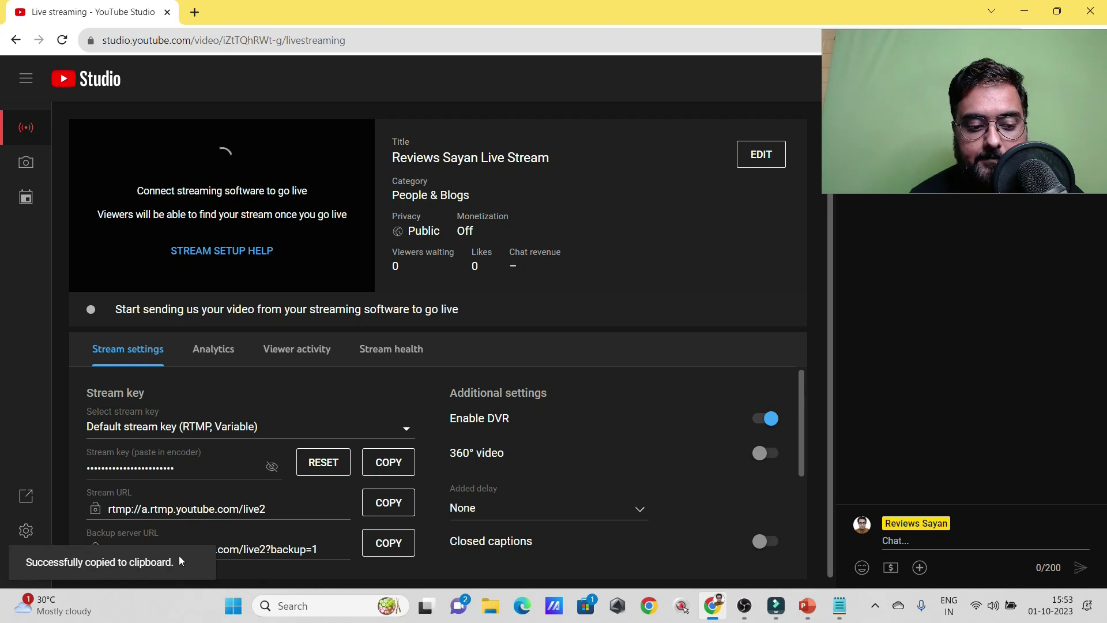
click(744, 607)
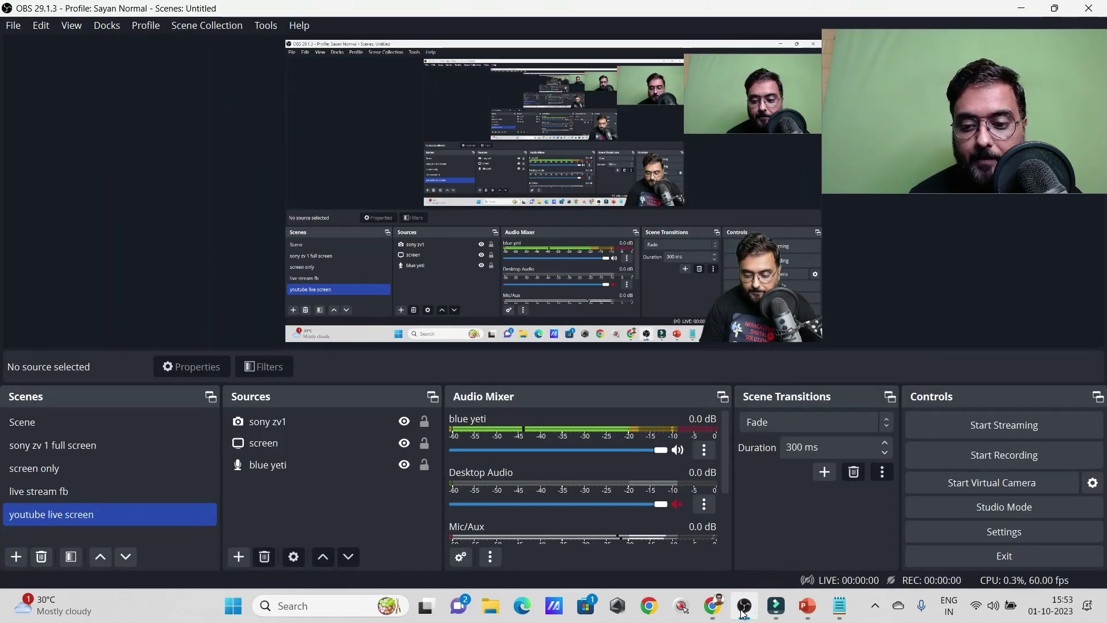
click(939, 534)
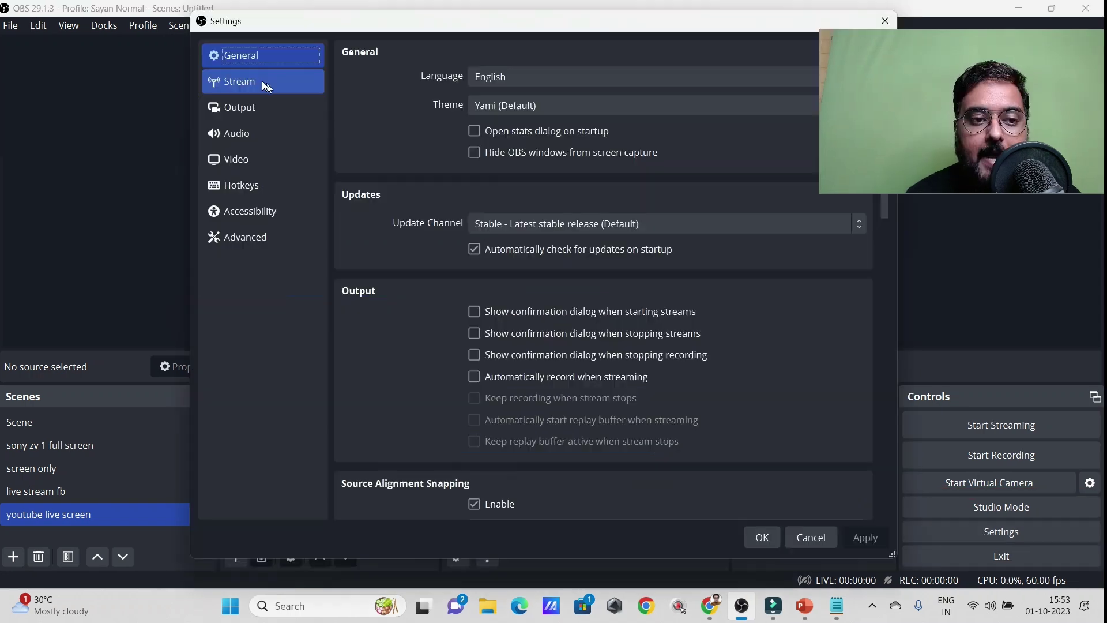
click(261, 81)
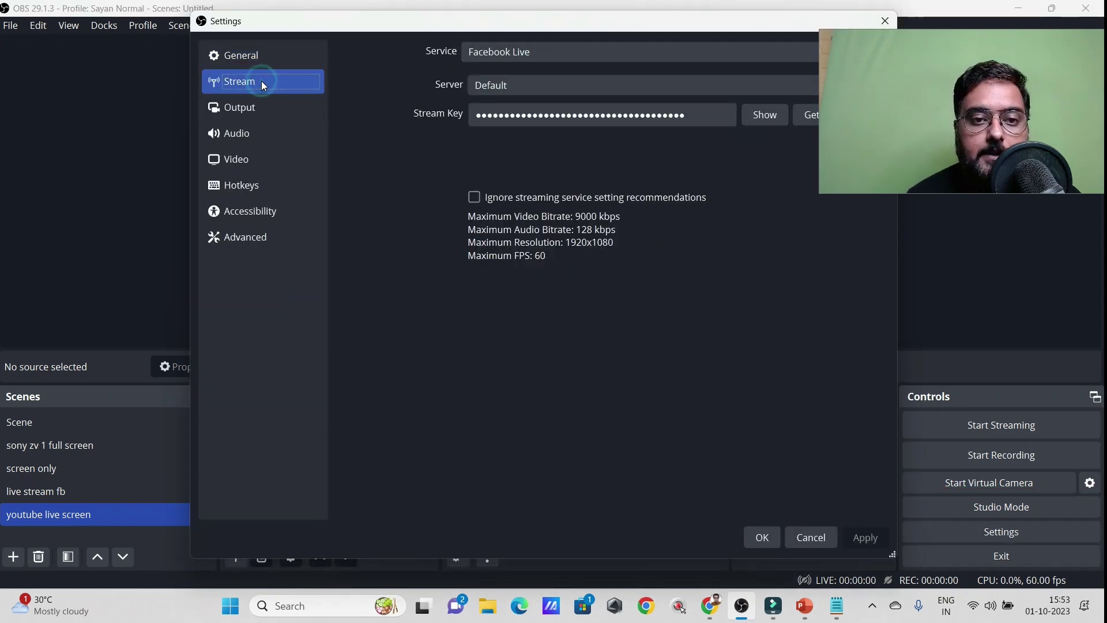
Set the streaming service to YouTube - RTMPS and choose to use a stream key instead of connecting an account
click(918, 45)
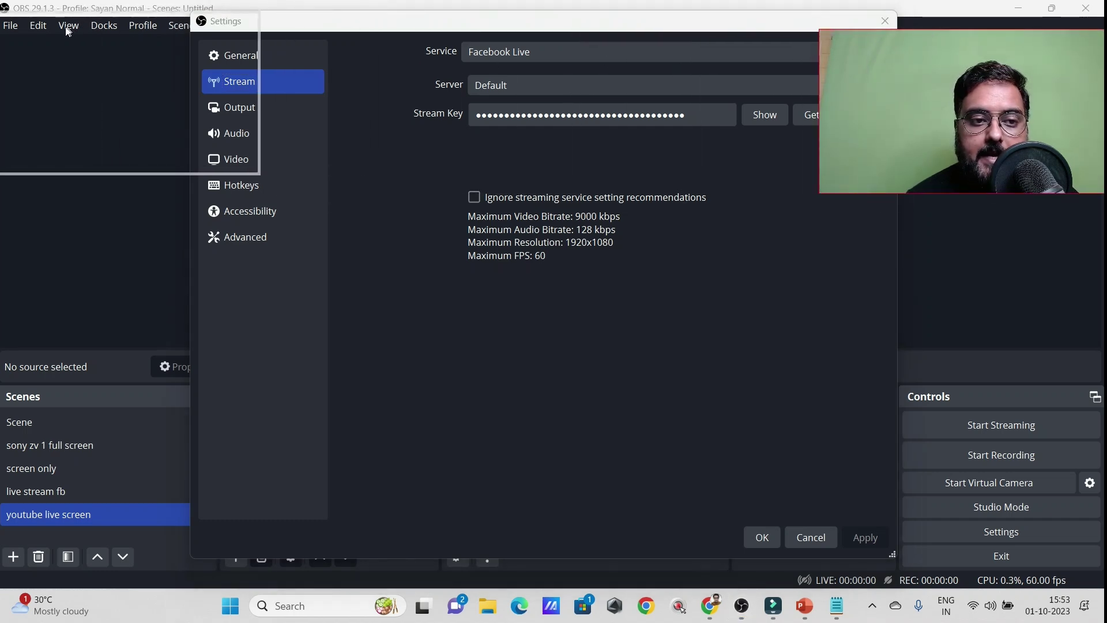
click(62, 202)
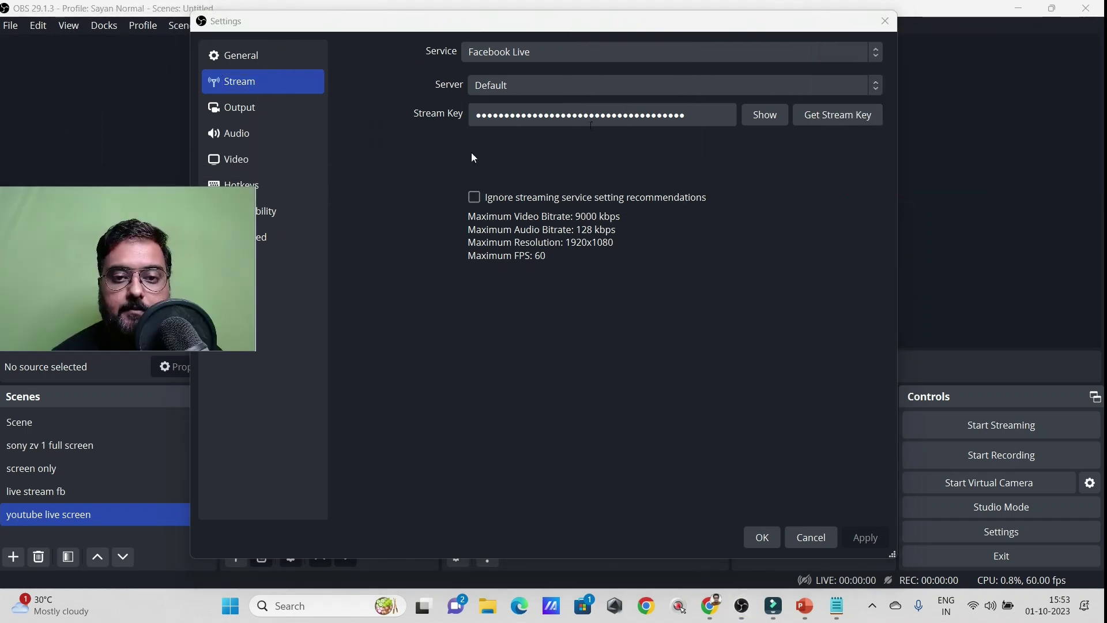
click(680, 51)
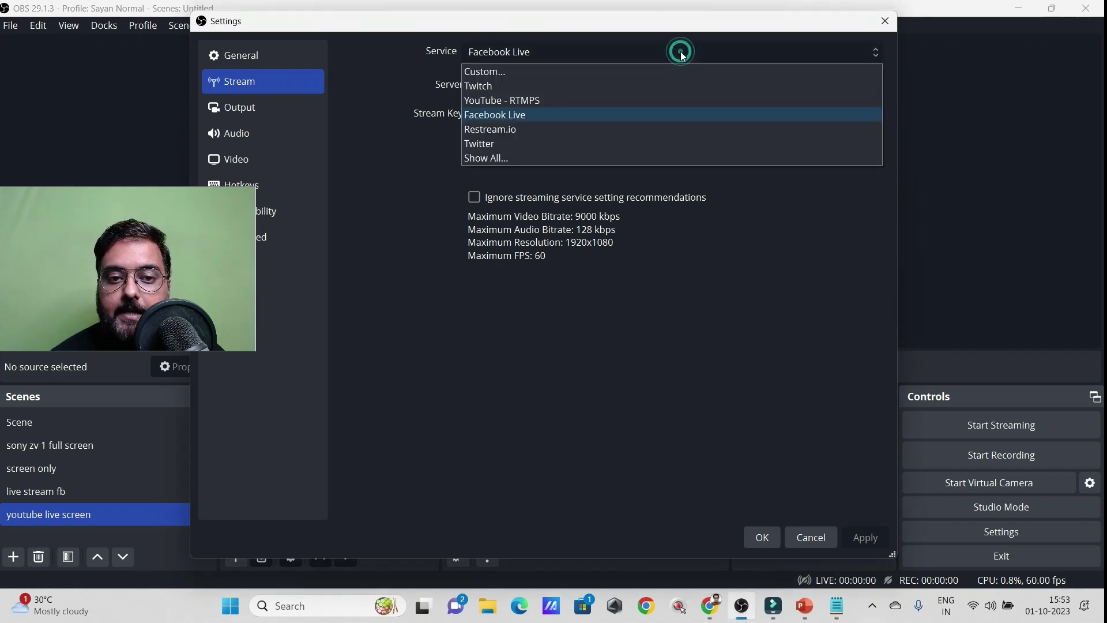
click(590, 100)
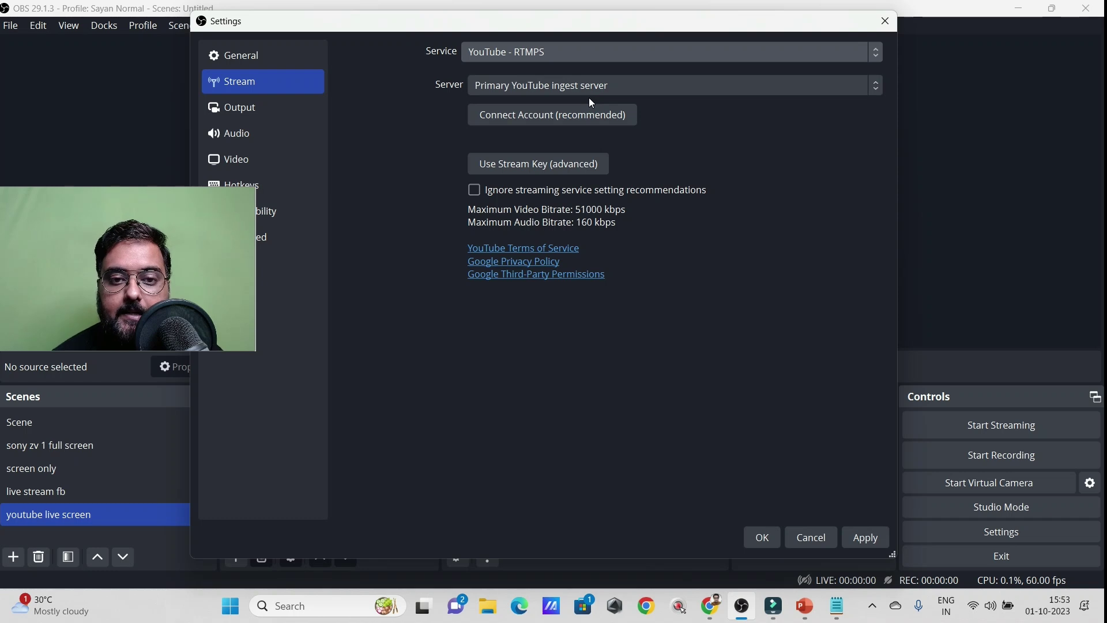
click(543, 164)
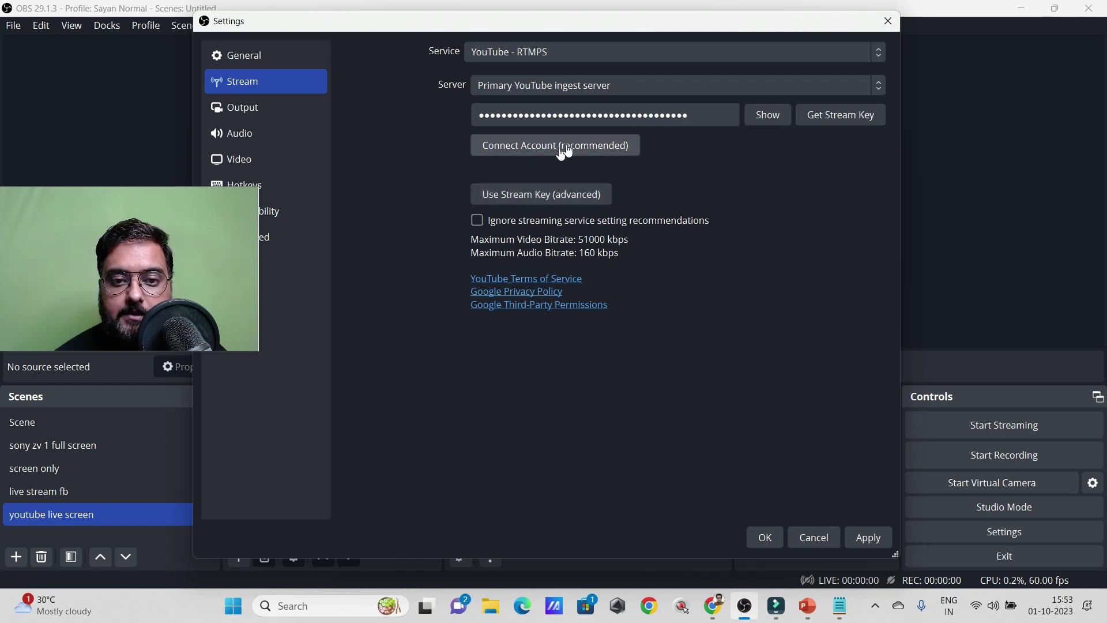
Replace the existing stream key with the one copied from YouTube Studio and apply the settings
drag(697, 114, 470, 124)
key(BackSpace)
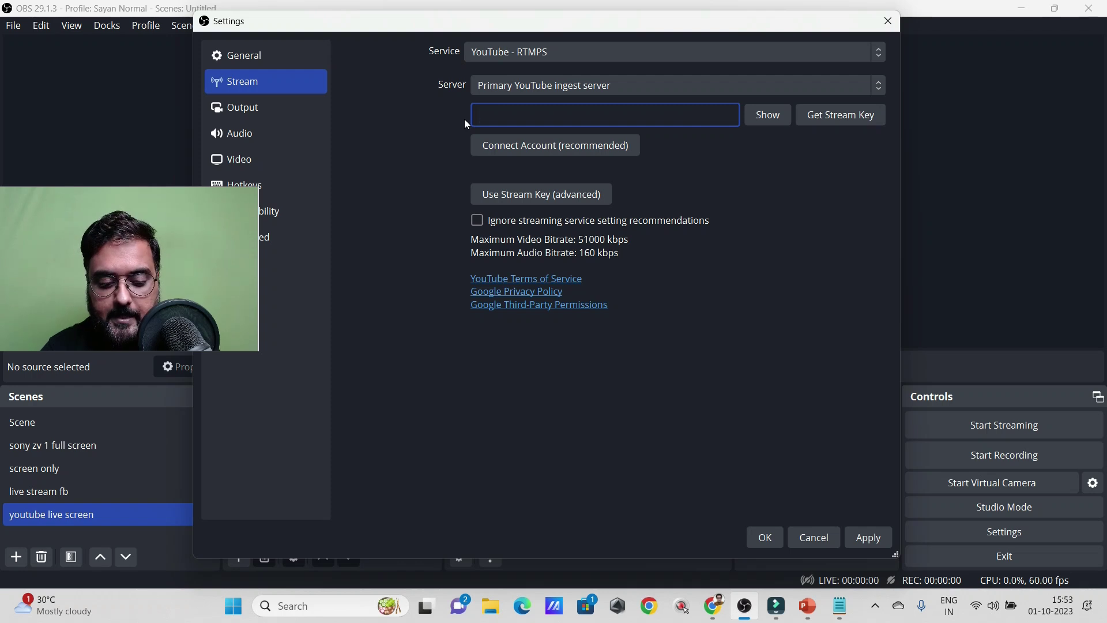
key(ctrl+v)
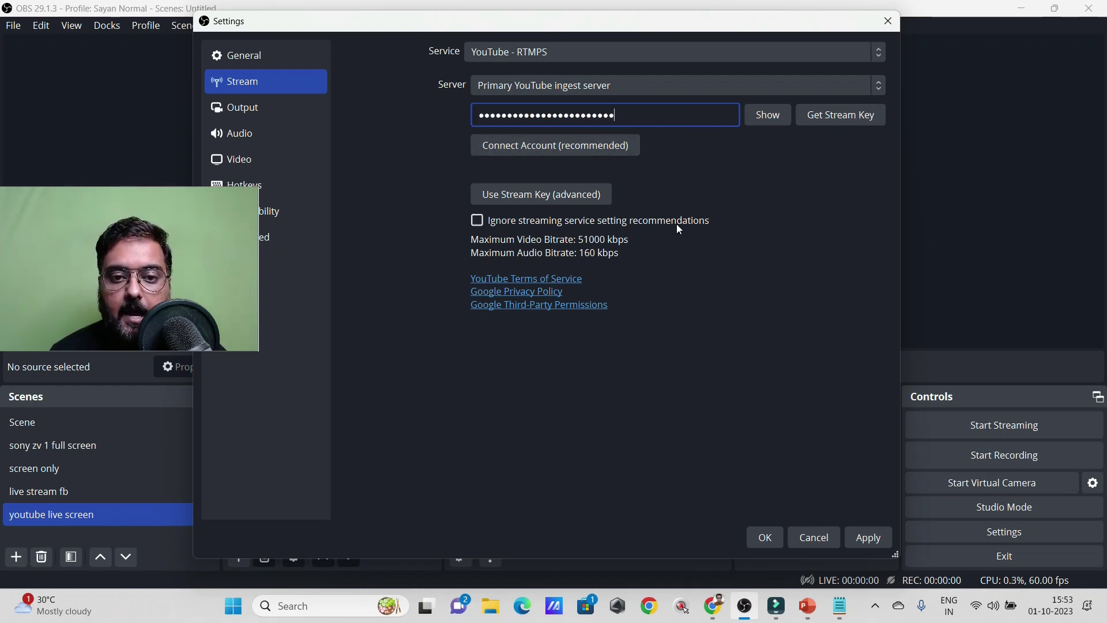
click(862, 538)
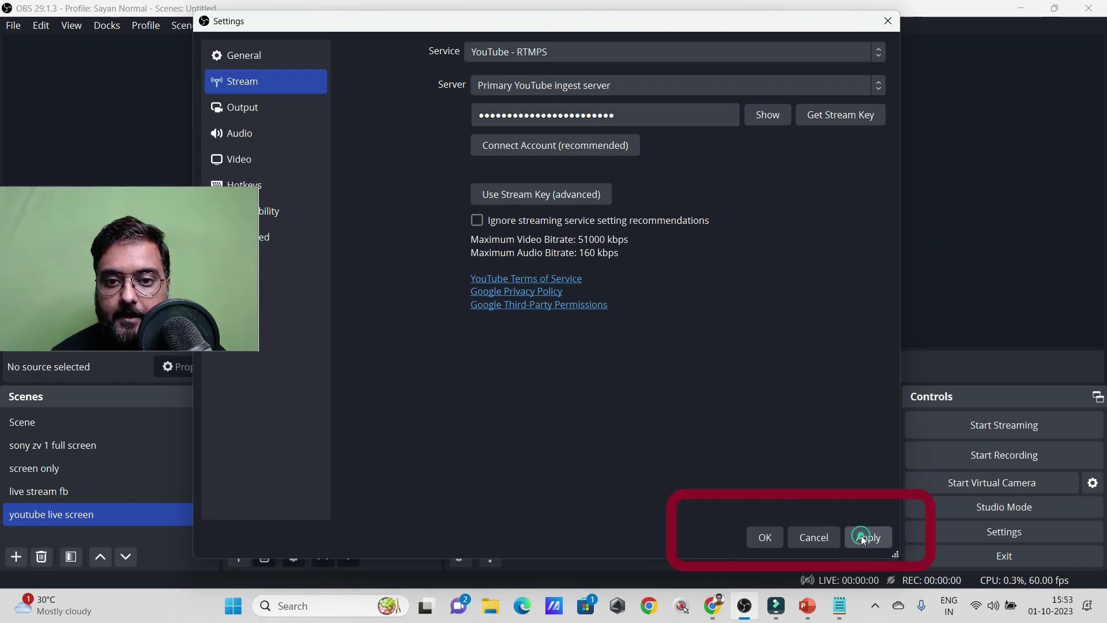
Close the OBS settings and switch to the live stream page in YouTube Studio
click(766, 537)
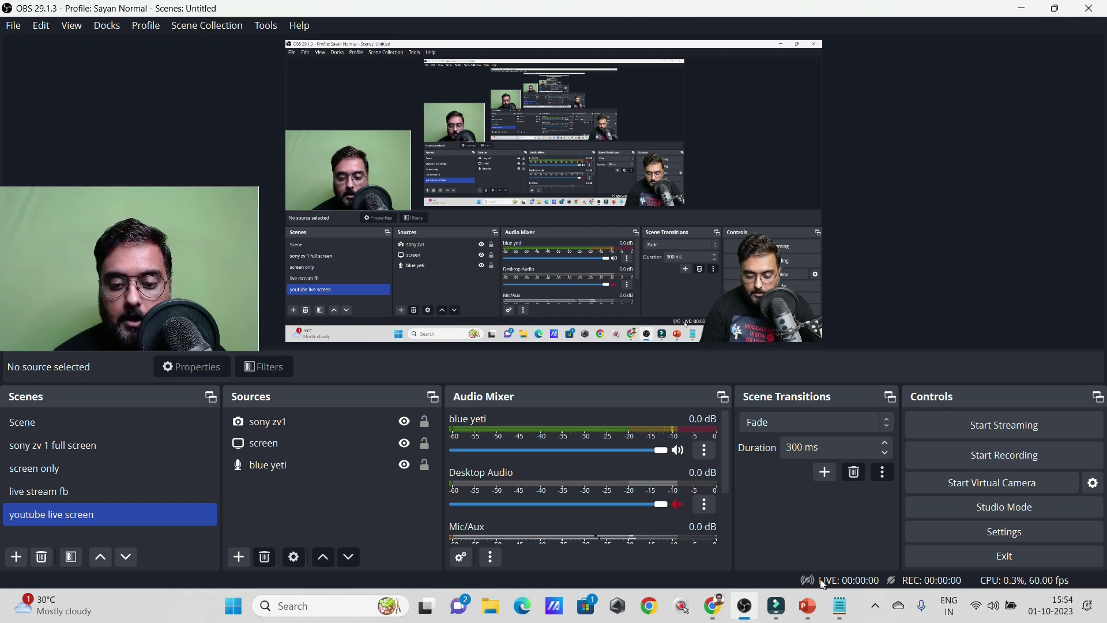
mouse_move(715, 609)
click(714, 522)
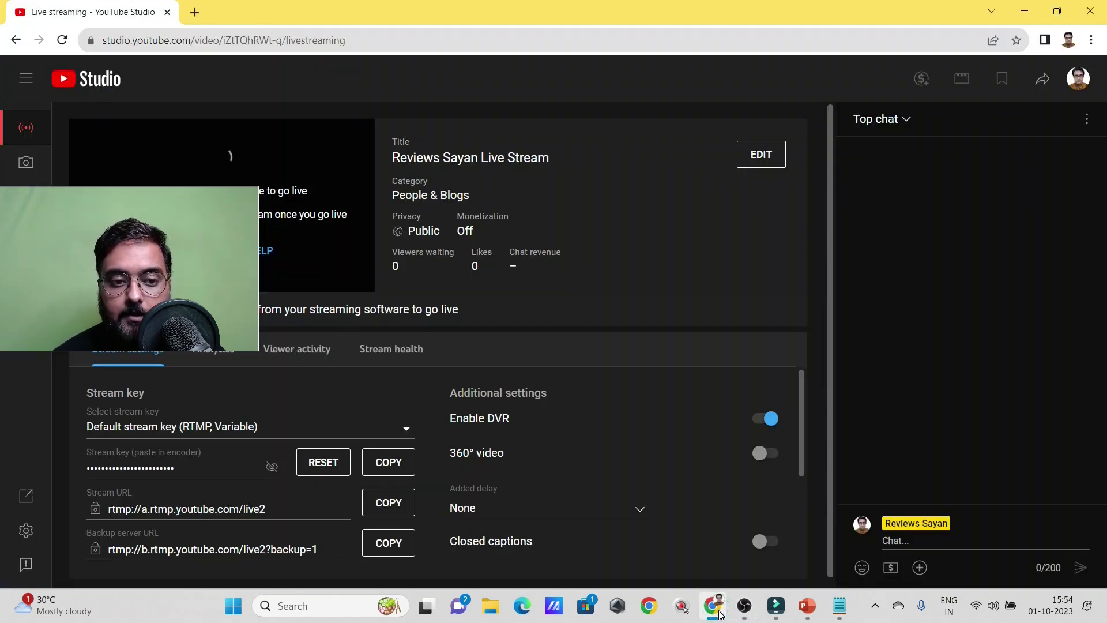
drag(171, 219, 214, 354)
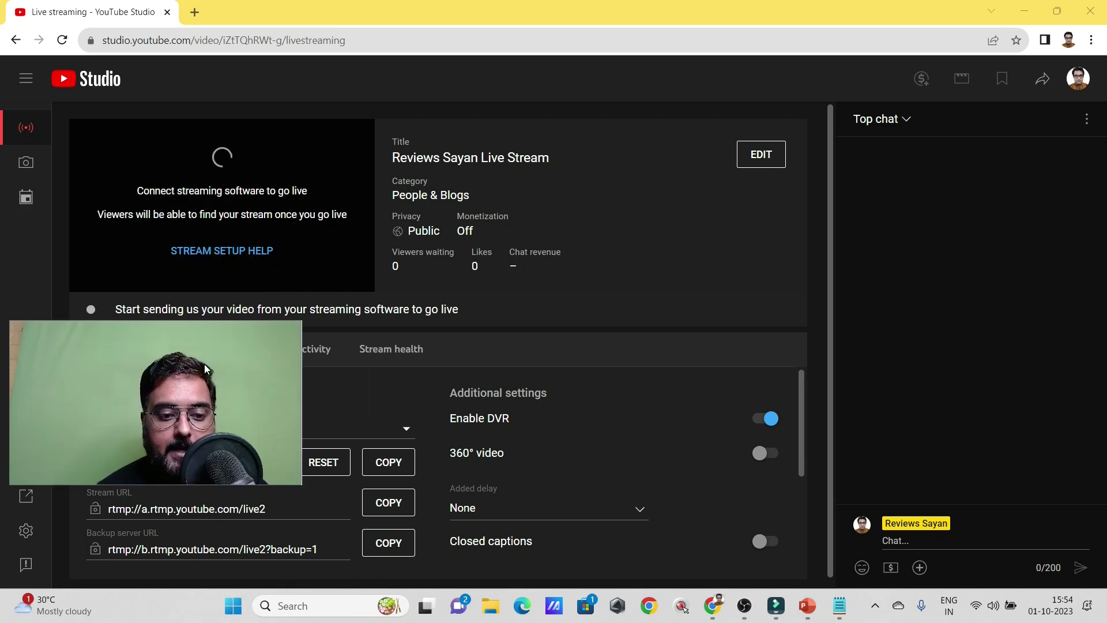
drag(204, 365, 254, 452)
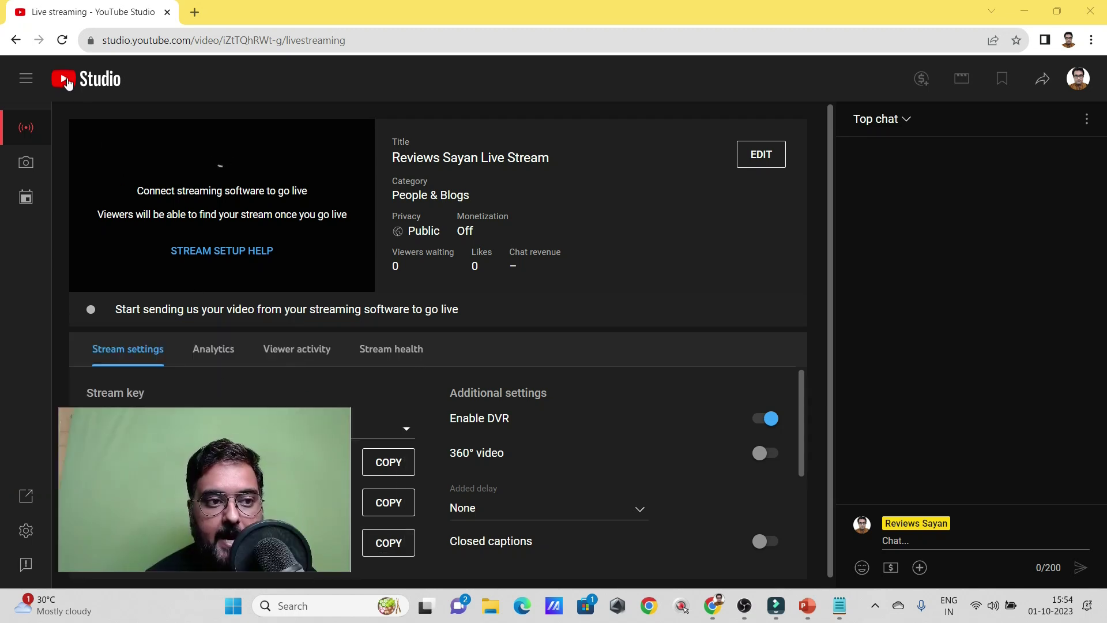
Switch to OBS Studio, start streaming, and return to YouTube Studio to check the live preview and connection status
click(736, 613)
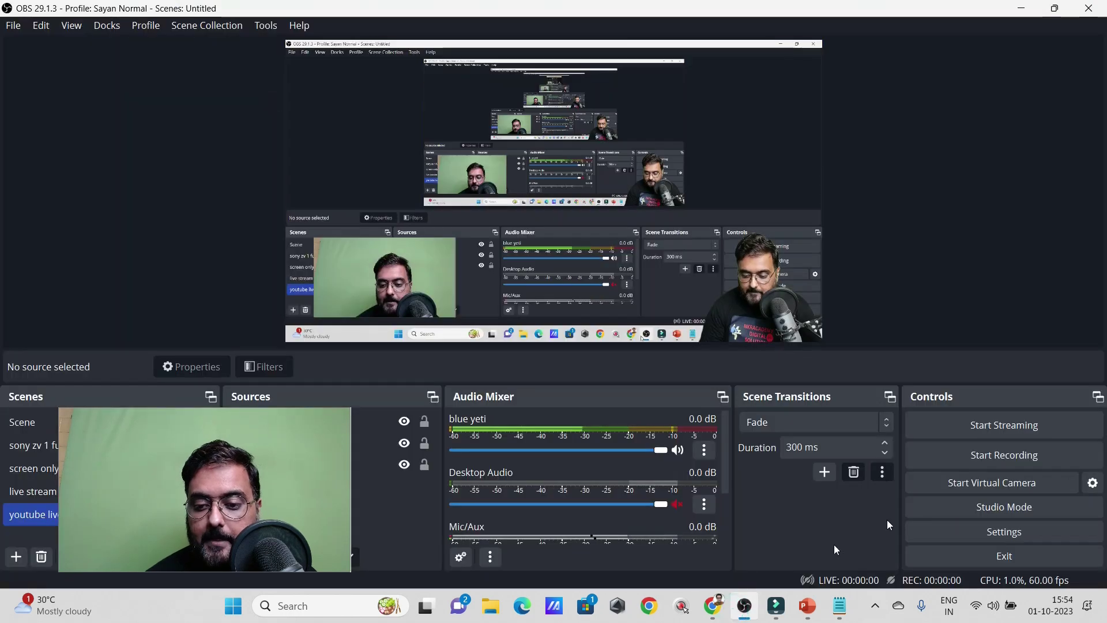
click(955, 428)
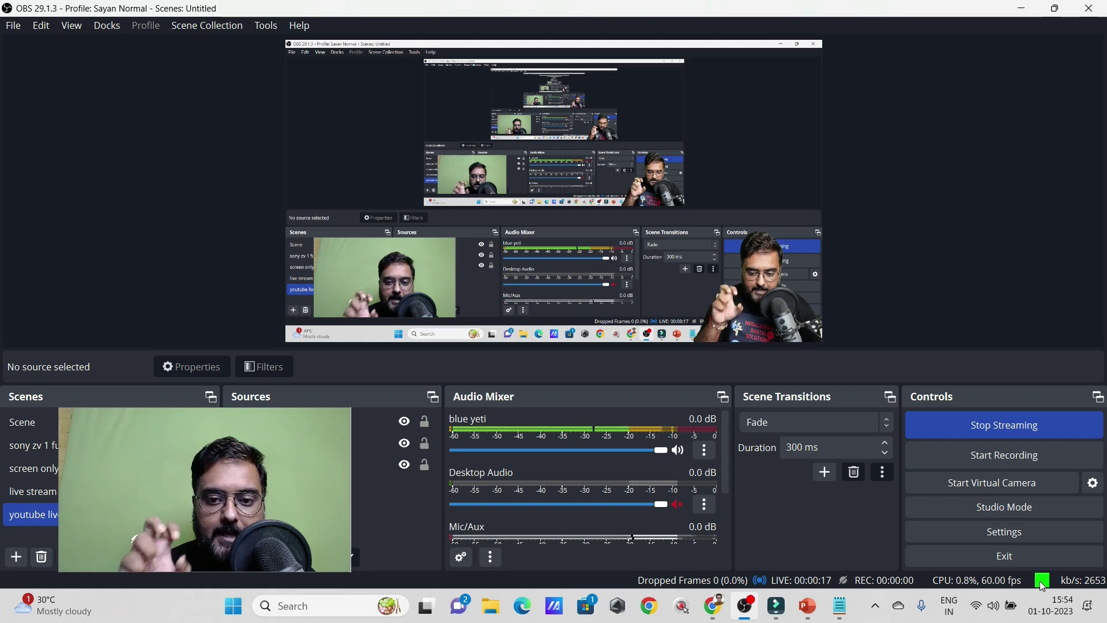
click(714, 604)
mouse_move(270, 176)
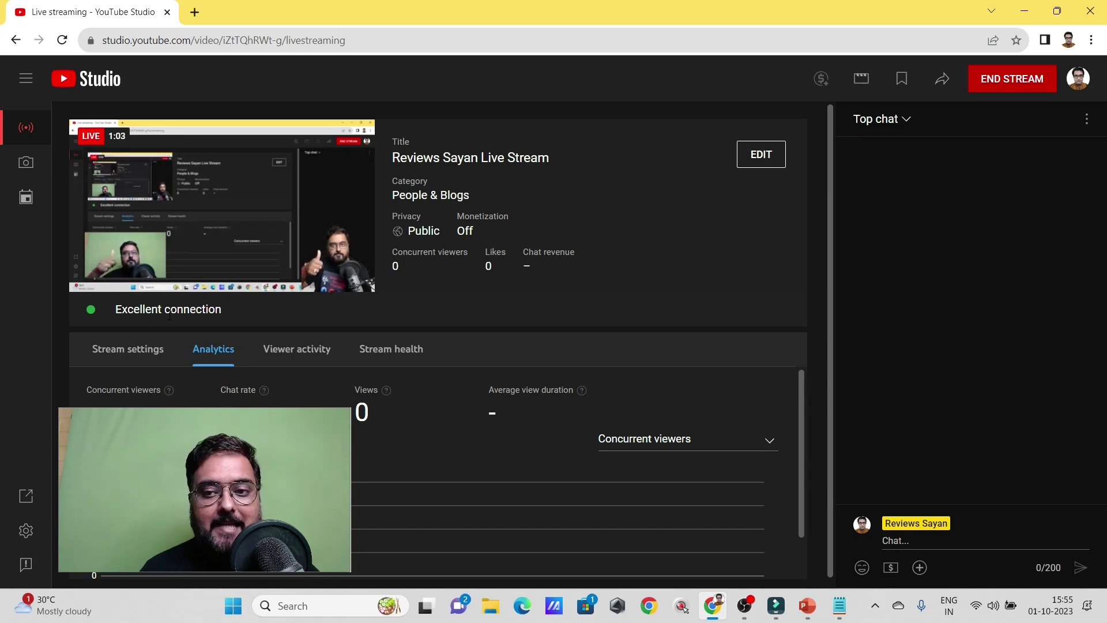
End the live stream in YouTube Studio and stop streaming in OBS Studio
click(984, 84)
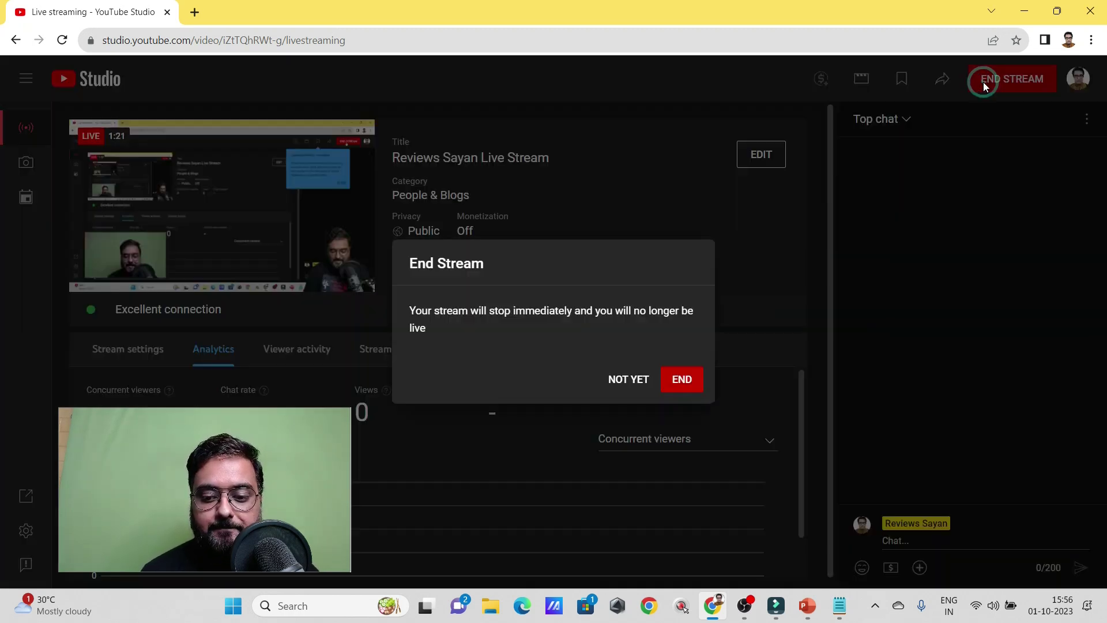
click(628, 384)
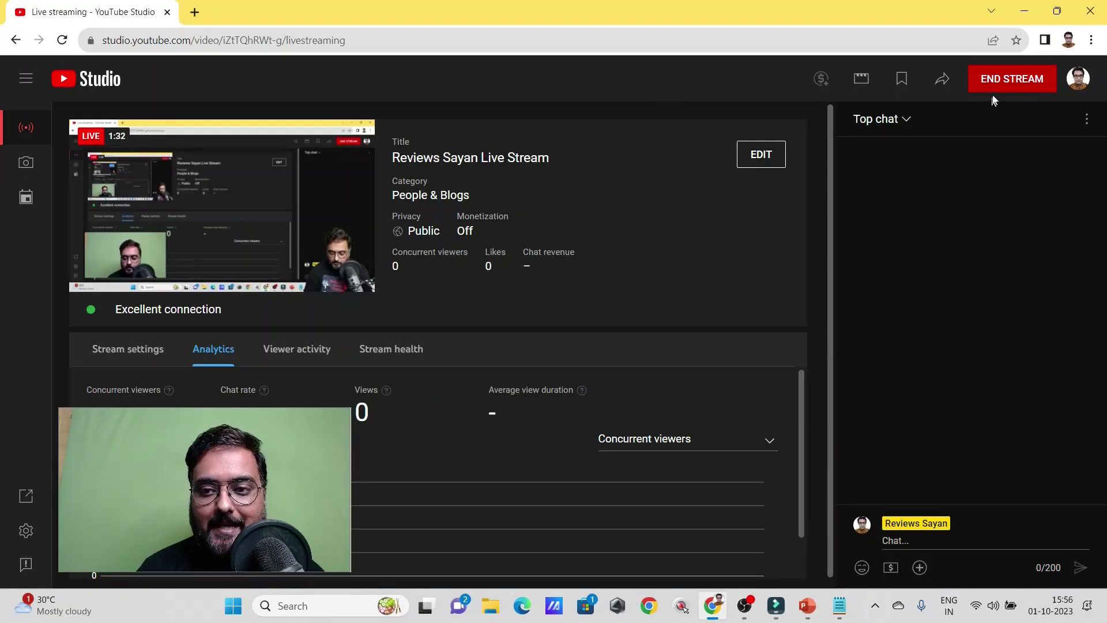
click(1000, 81)
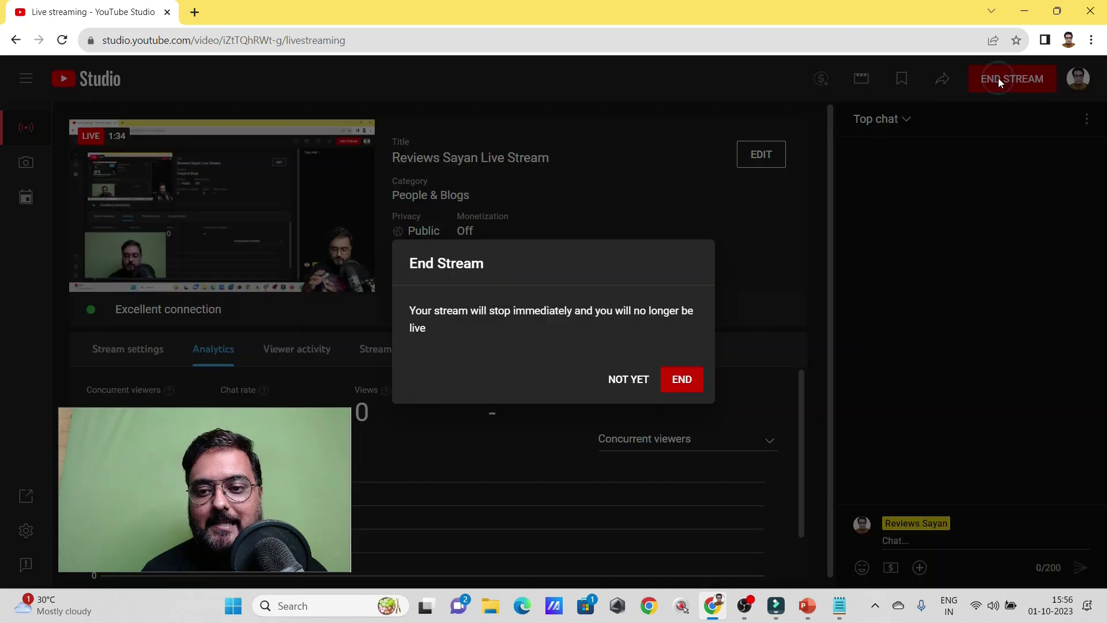
click(683, 378)
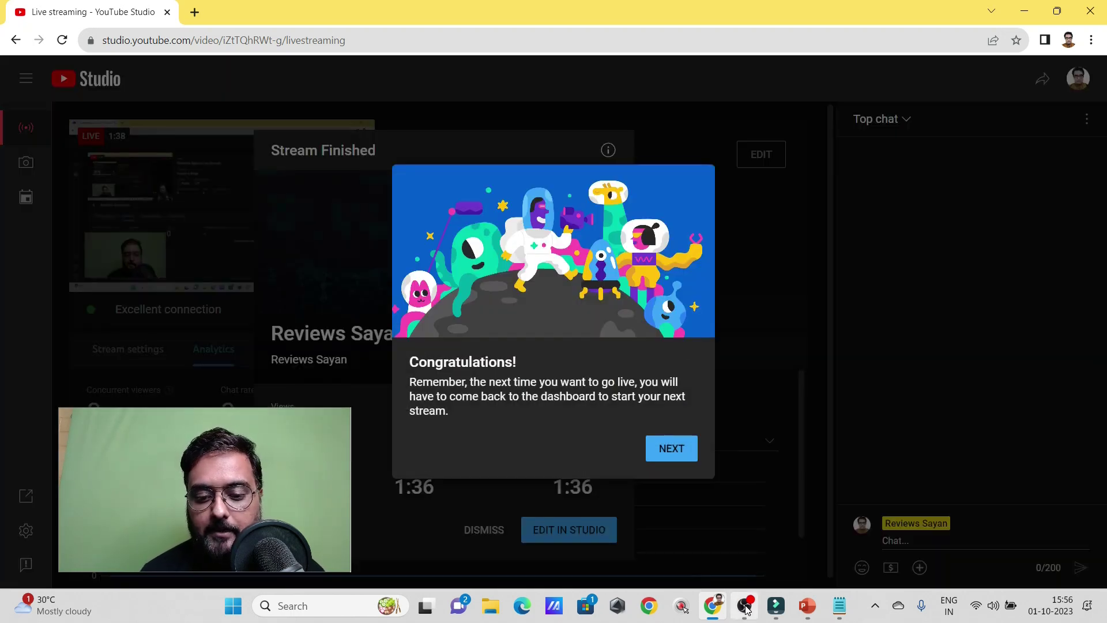
click(745, 606)
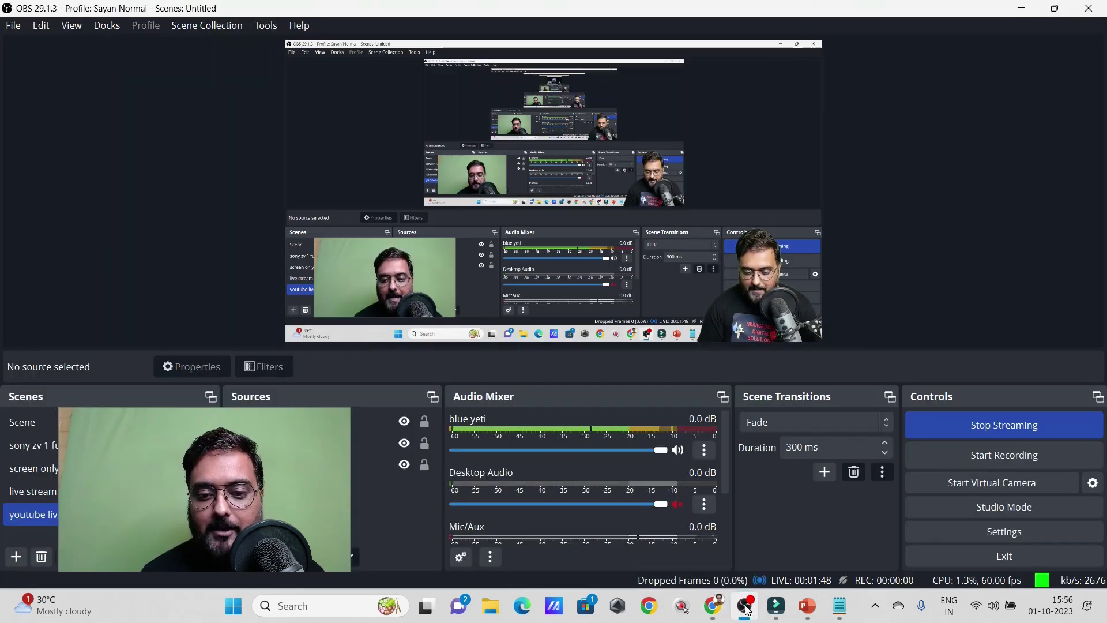
click(973, 426)
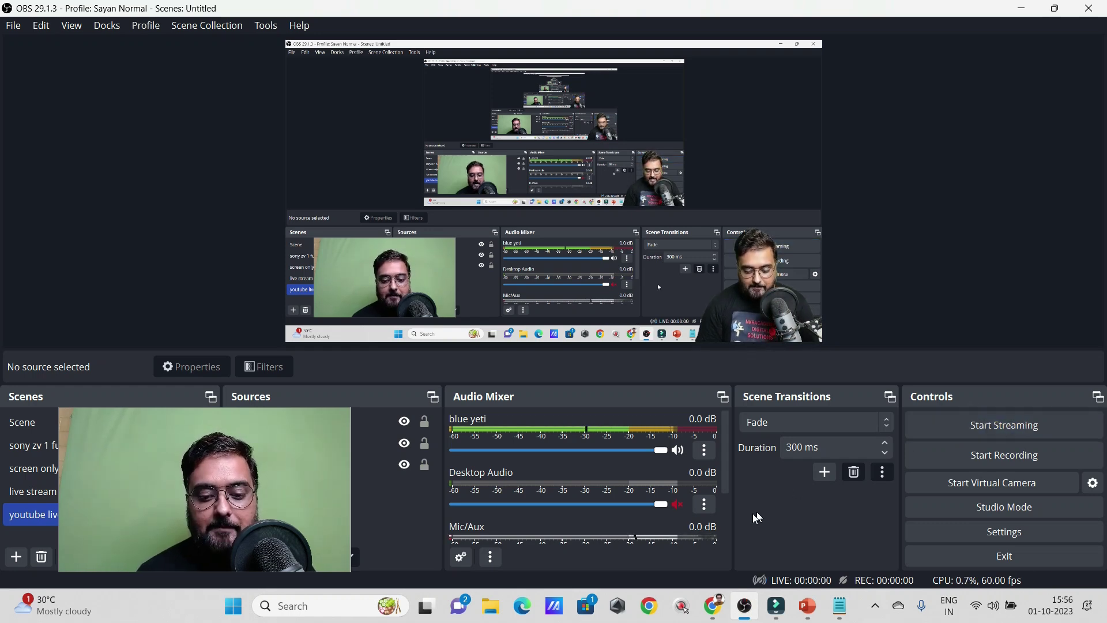
Switch back to YouTube Studio and dismiss the congratulations message and the Stream Finished summary
click(717, 615)
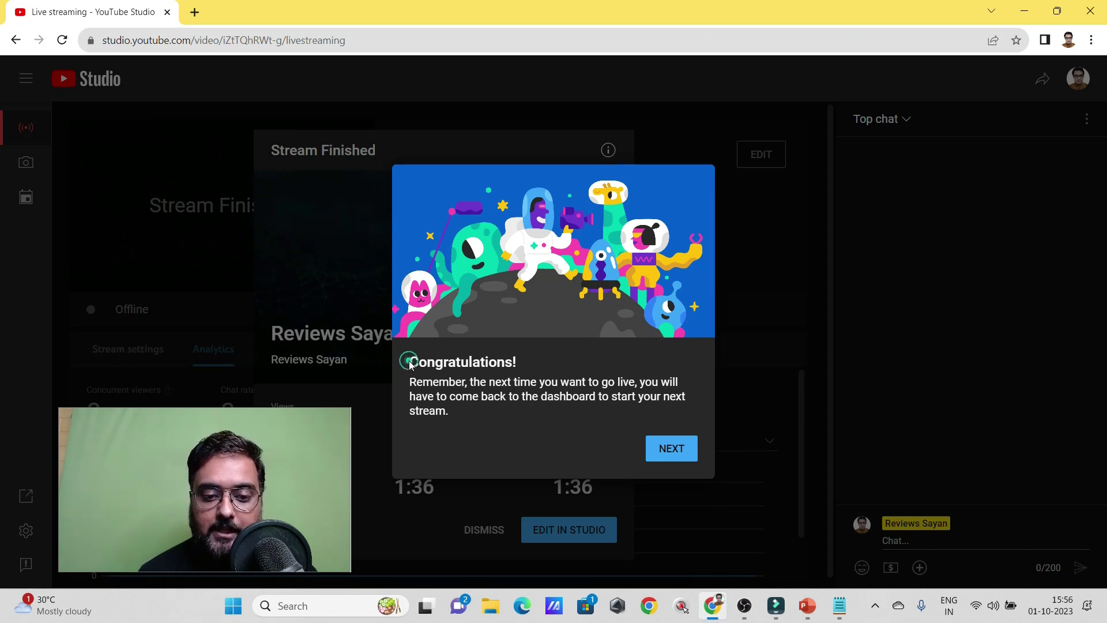
drag(410, 363, 516, 413)
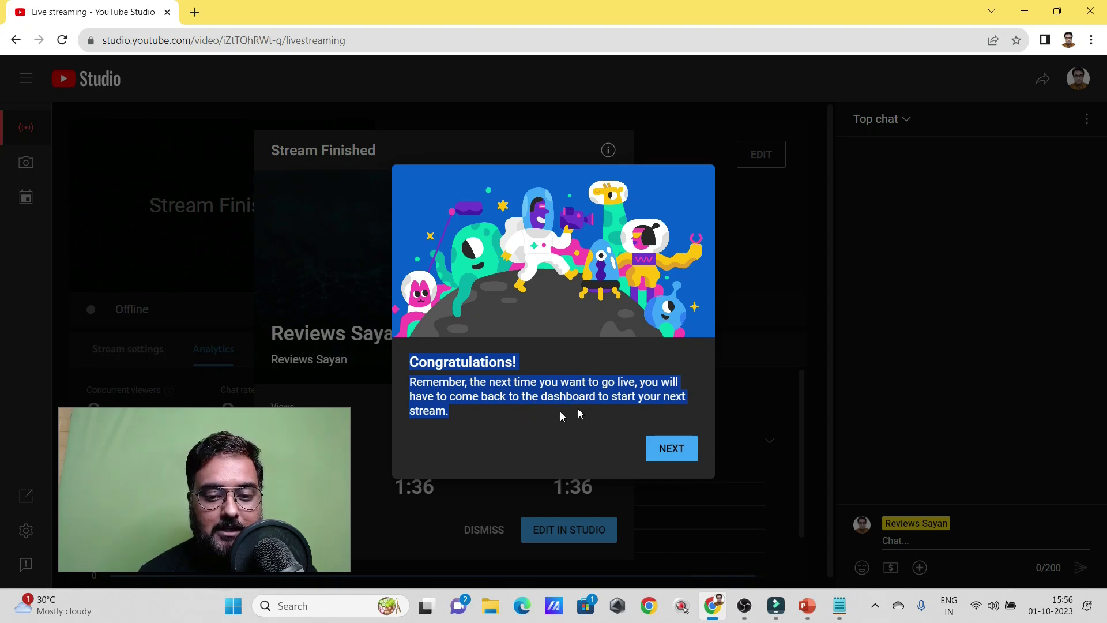
click(671, 448)
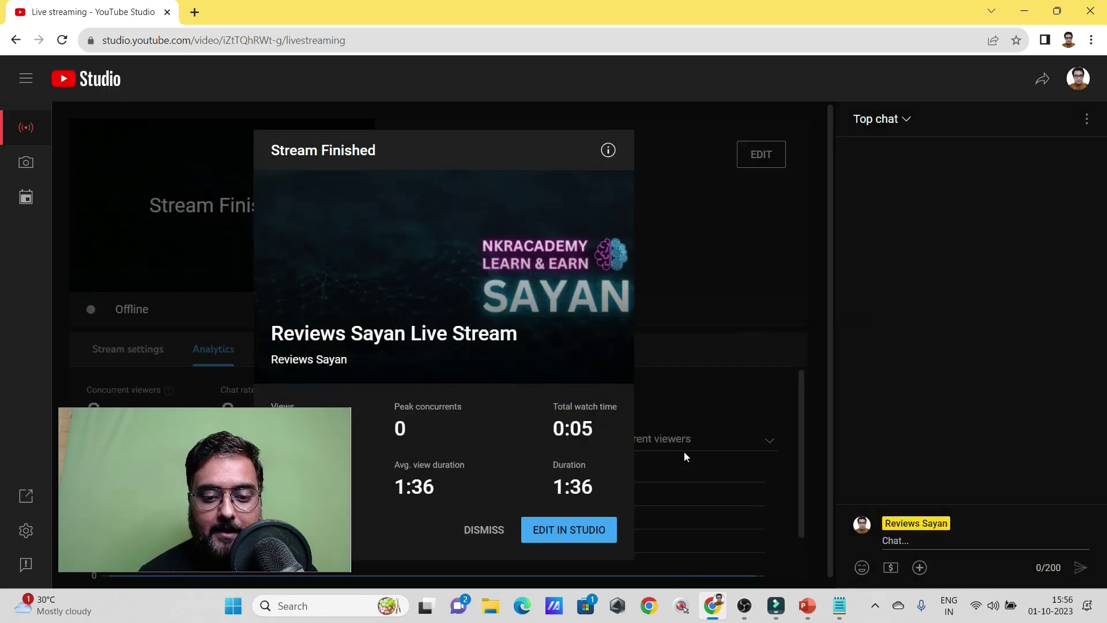
drag(319, 440, 242, 84)
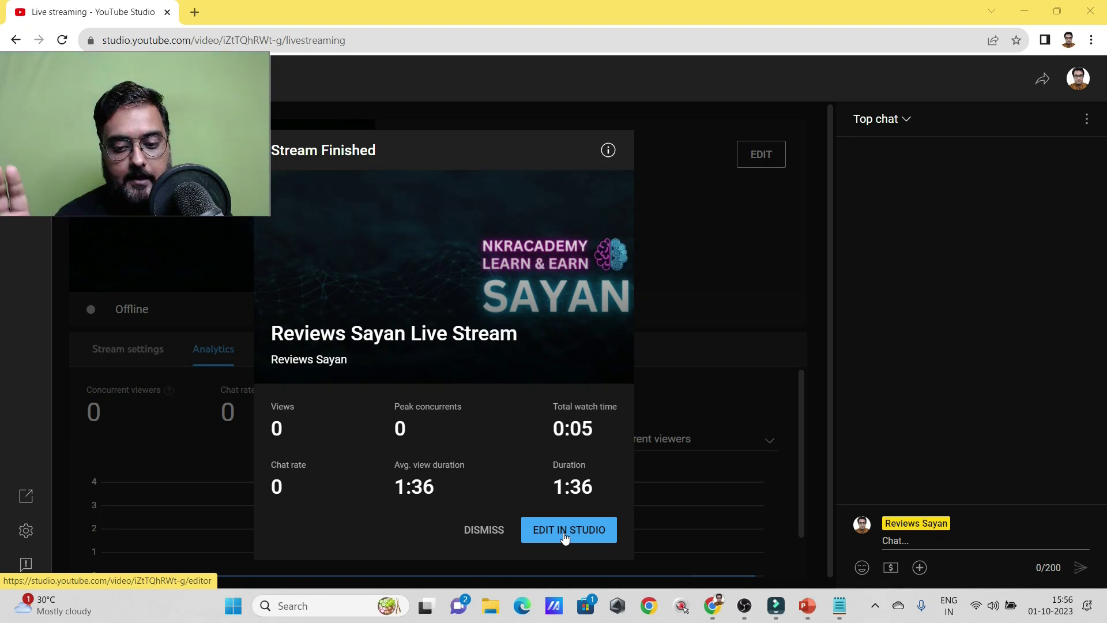
click(477, 529)
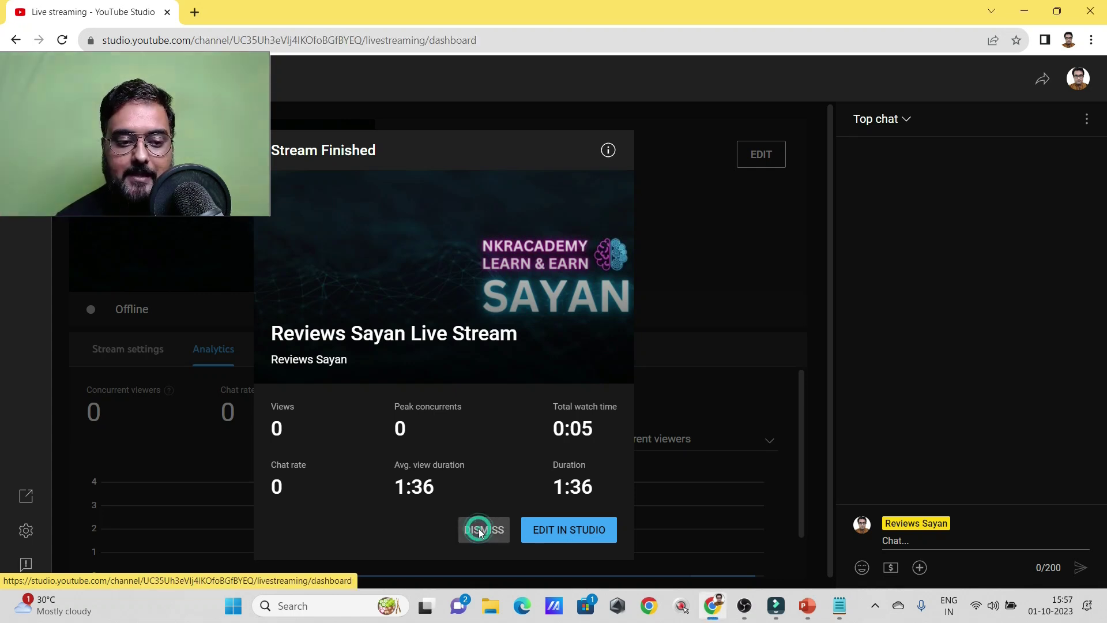
Leave the live streaming page and open the channel dashboard in YouTube Studio
click(295, 346)
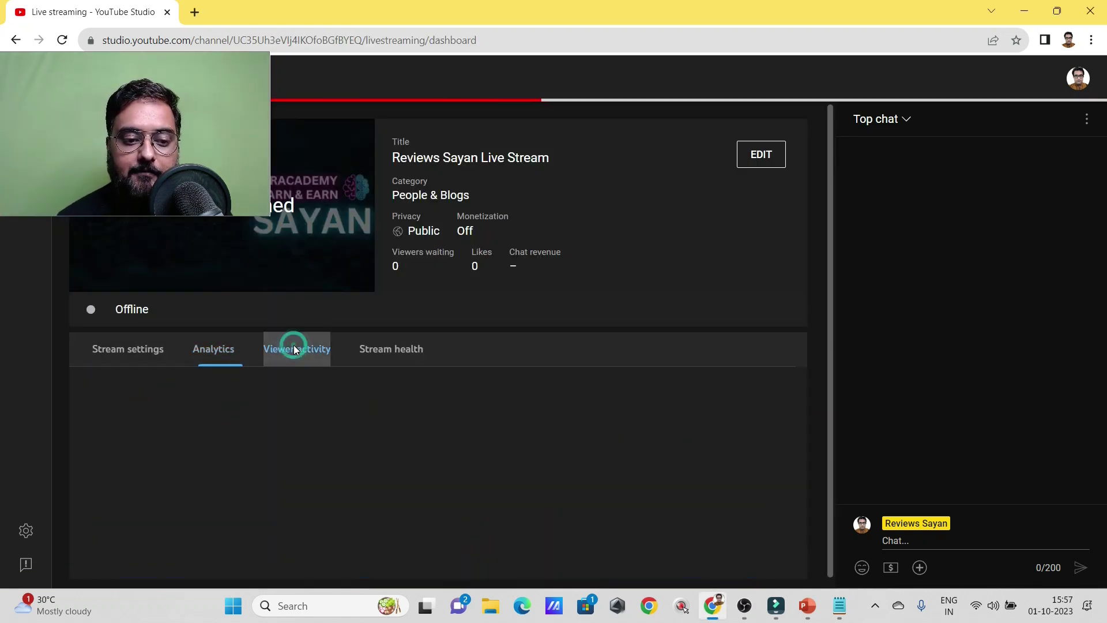
click(372, 359)
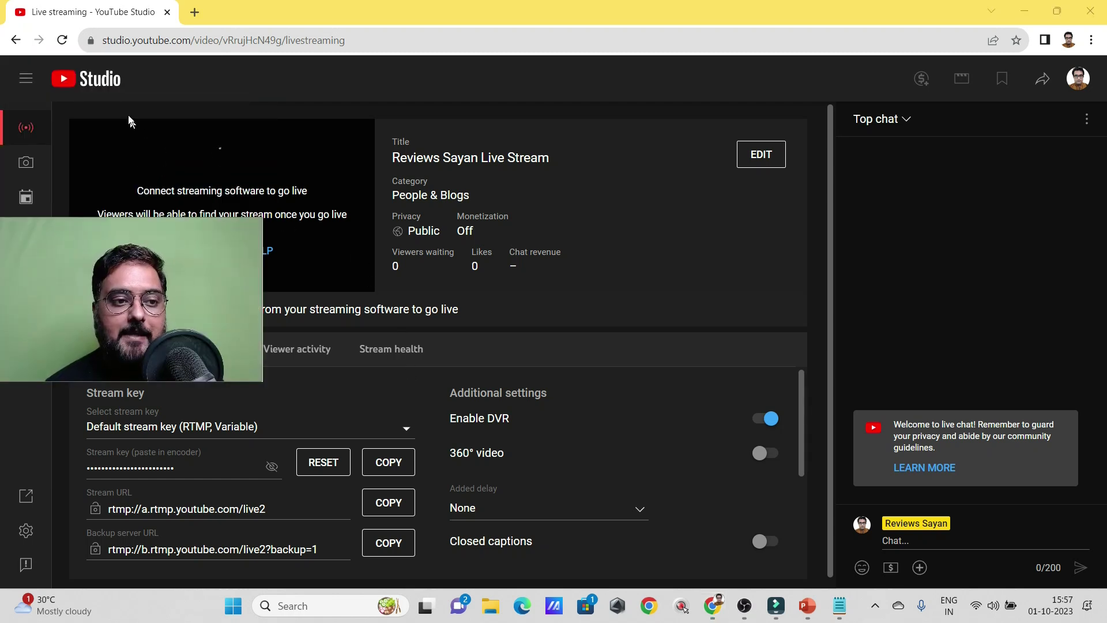
click(95, 80)
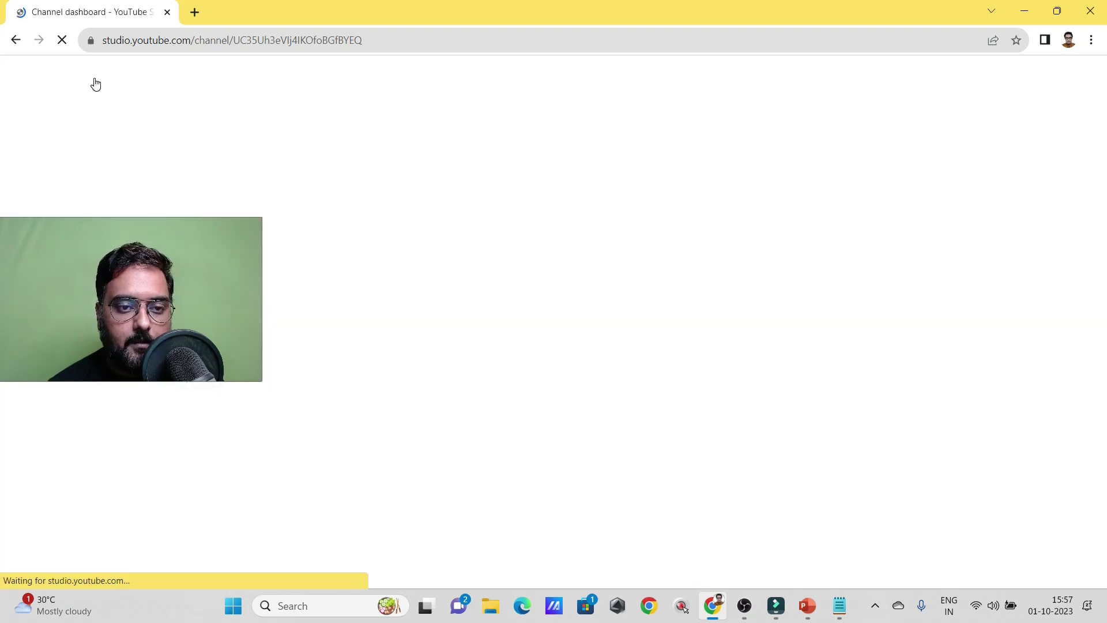